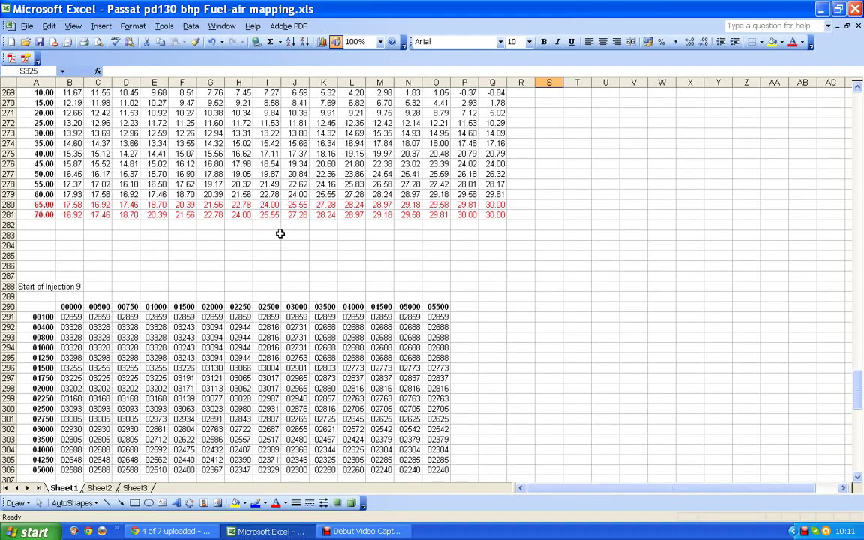
# Step: Examine the Start of Injection 9 and Start of Injection Limiter maps together with their converted tables below
pyautogui.scroll(-5, 304, 203)
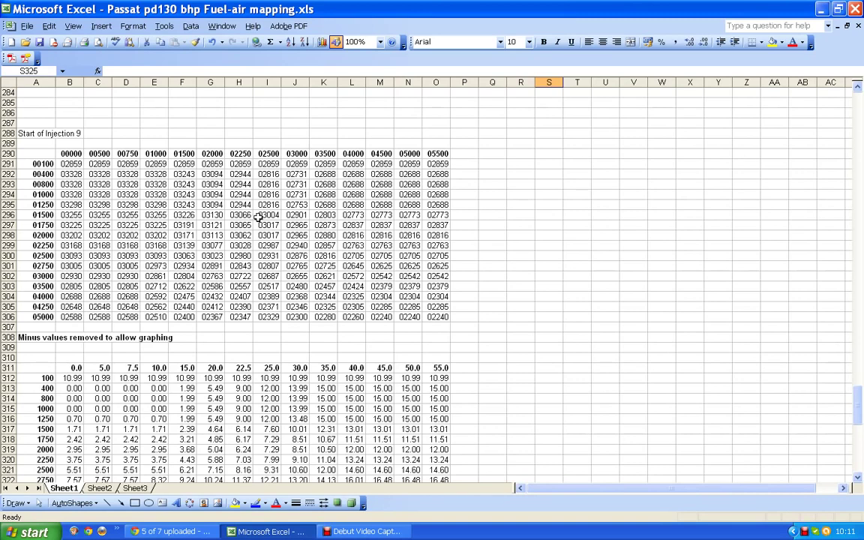
pyautogui.scroll(-1, 248, 207)
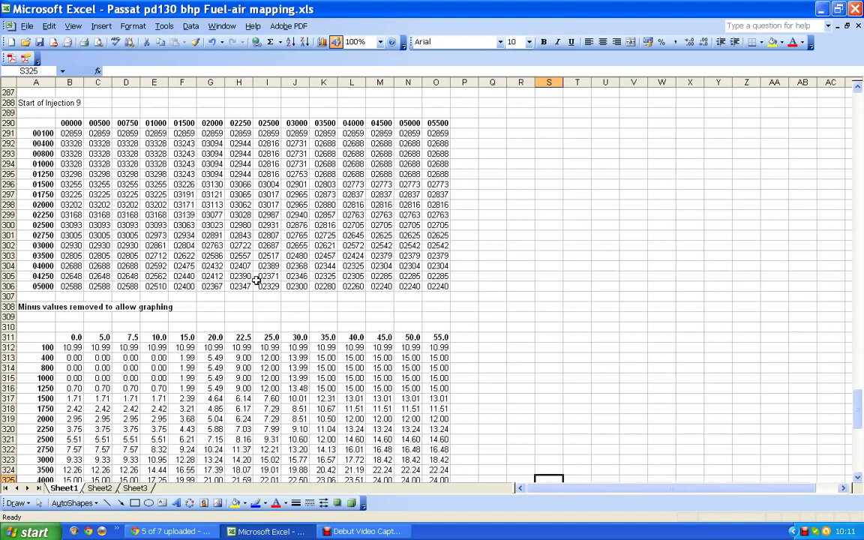
pyautogui.scroll(-2, 262, 293)
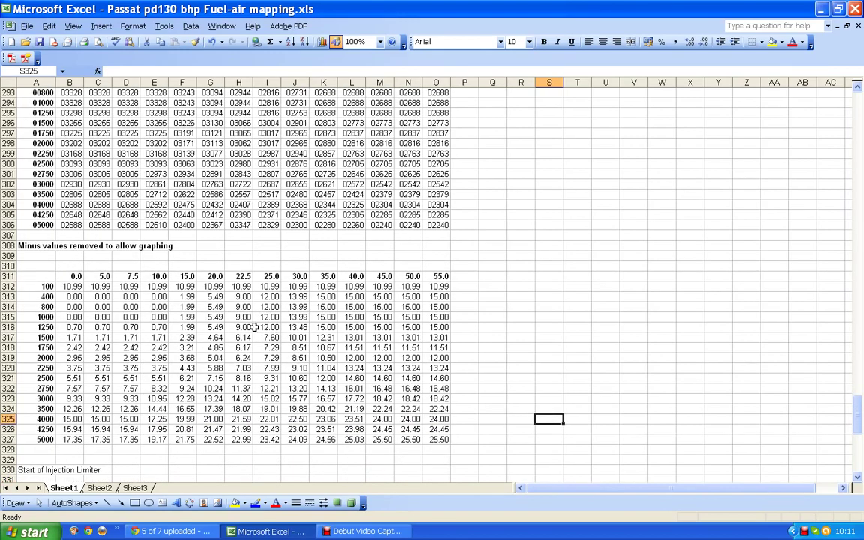
pyautogui.scroll(-1, 335, 349)
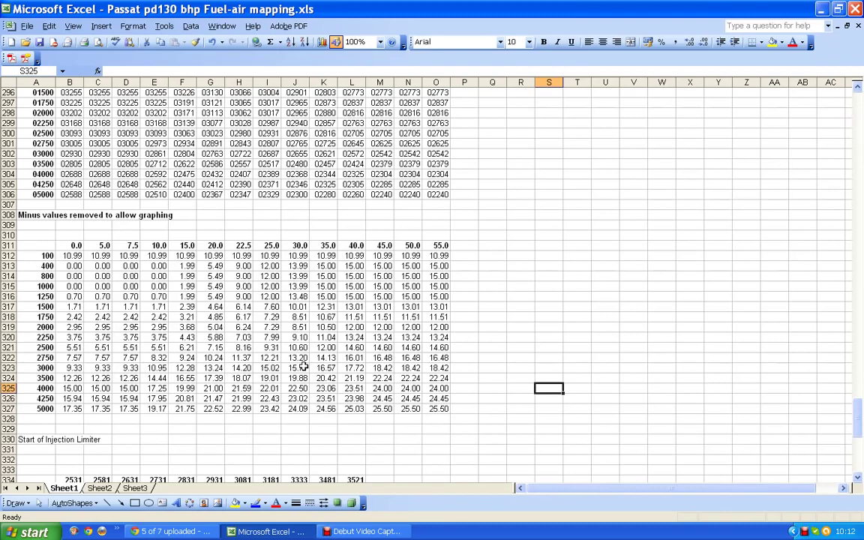
pyautogui.scroll(-9, 300, 360)
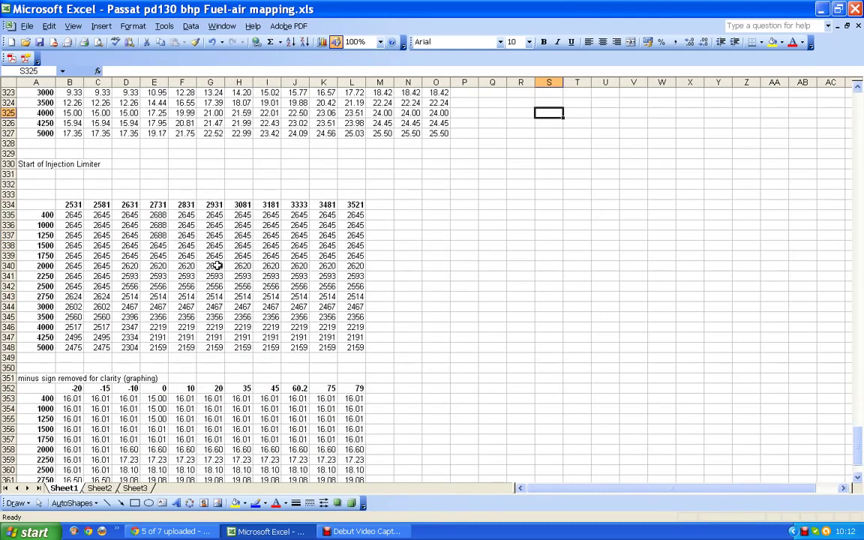
pyautogui.scroll(-4, 197, 282)
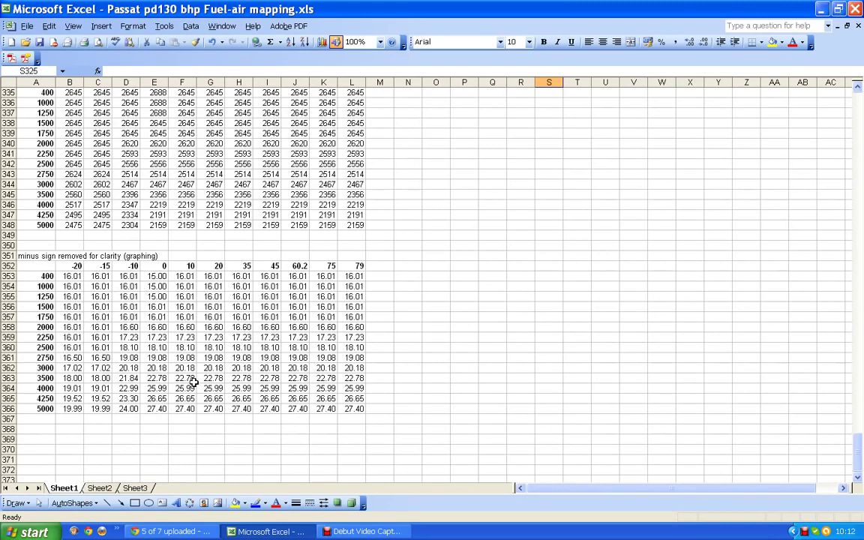
pyautogui.scroll(9, 193, 383)
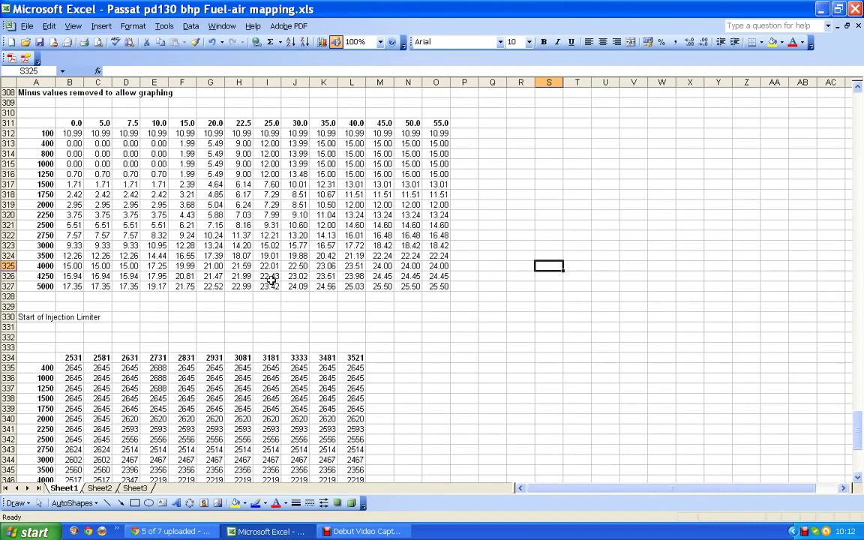
# Step: Start a chart of the 5000 rpm row B327:O327 as an XY scatter with data points connected by smoothed lines
pyautogui.click(75, 286)
pyautogui.moveTo(75, 286); pyautogui.dragTo(448, 288)
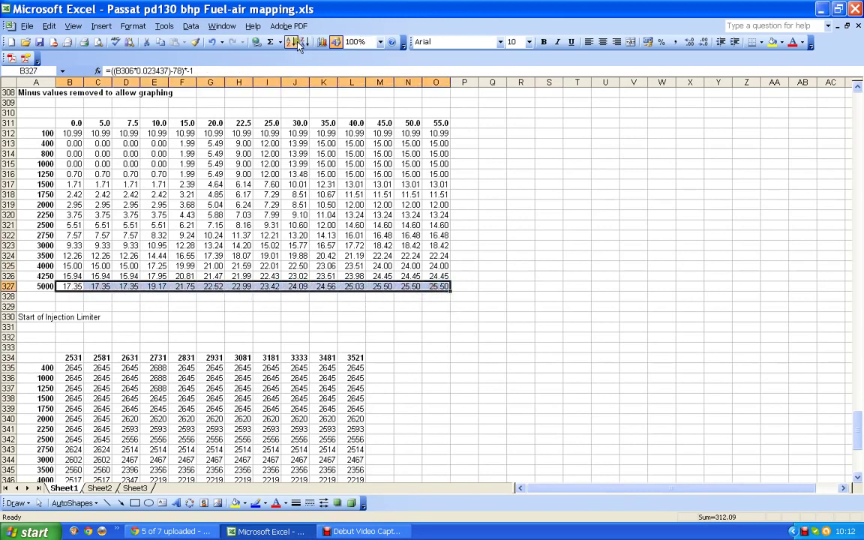
pyautogui.click(324, 42)
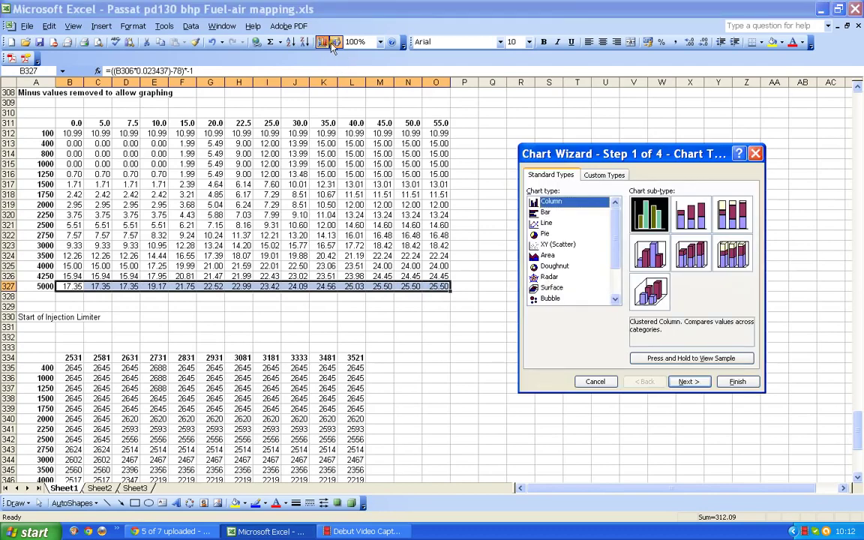
pyautogui.click(557, 245)
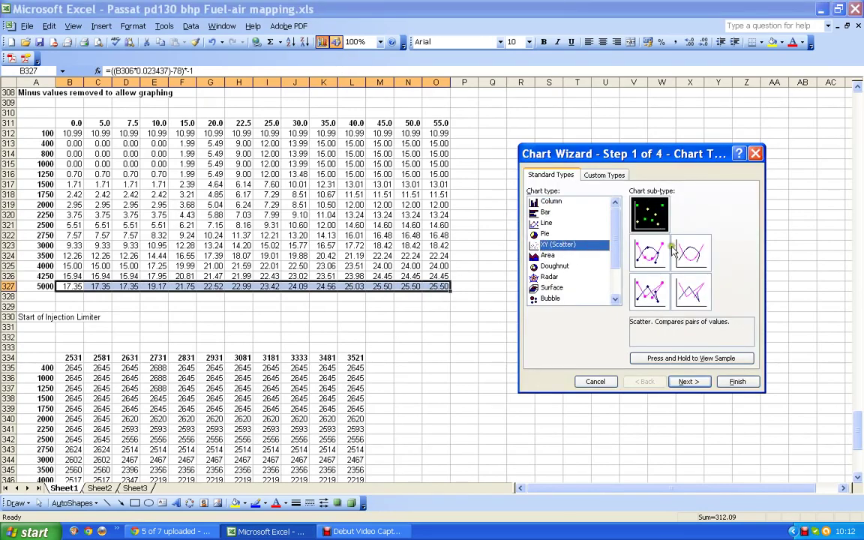
pyautogui.click(649, 252)
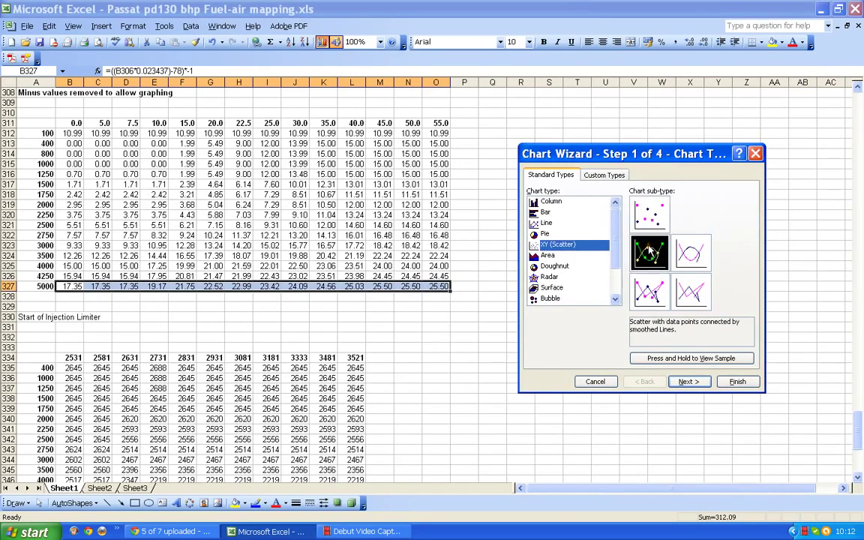
pyautogui.click(688, 382)
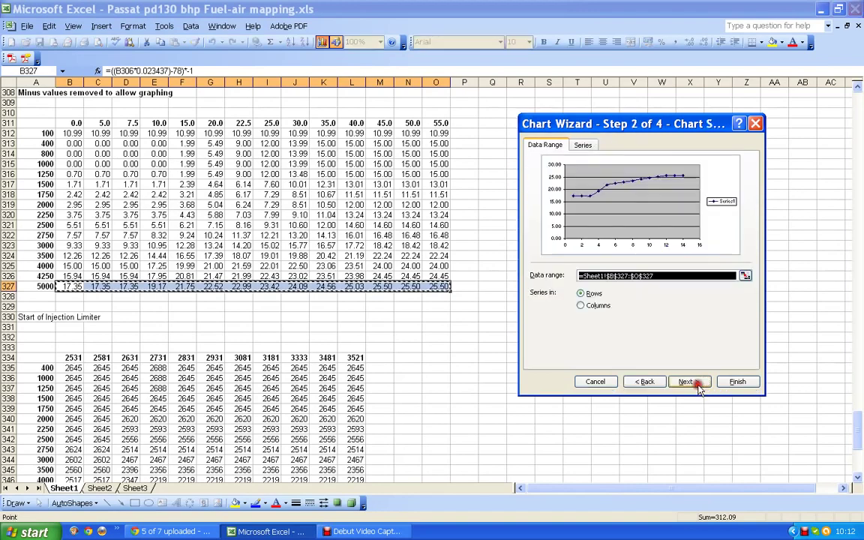
# Step: Name the chart series "5000 rpm" and use the header row B311:O311 as its X values
pyautogui.click(583, 145)
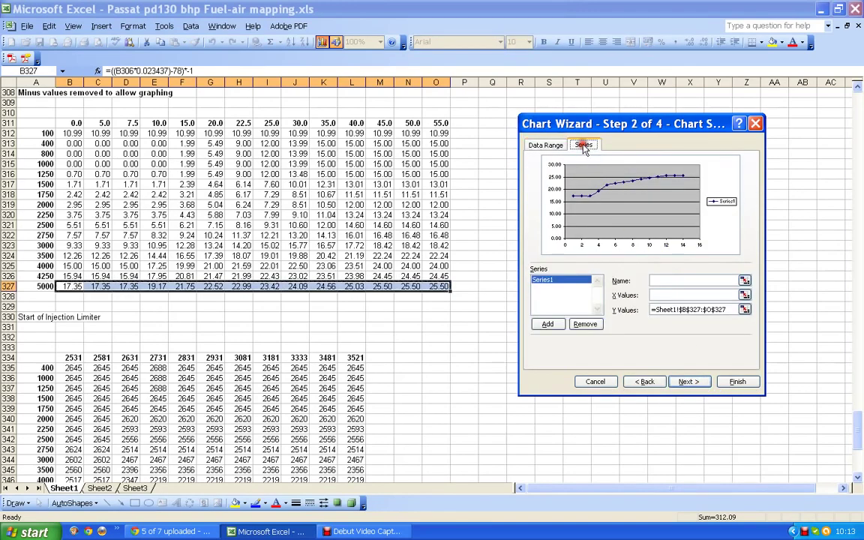
pyautogui.click(668, 285)
pyautogui.write('5000 rpm')
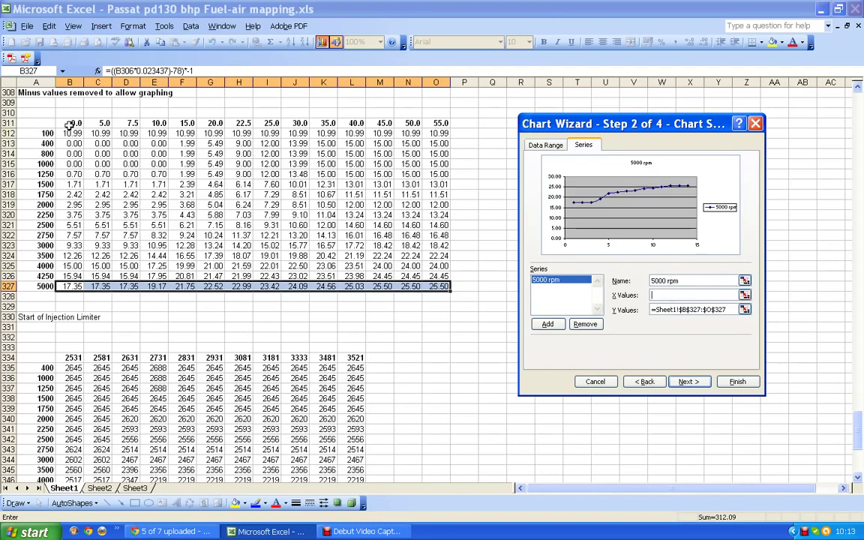
pyautogui.moveTo(71, 123); pyautogui.dragTo(424, 124)
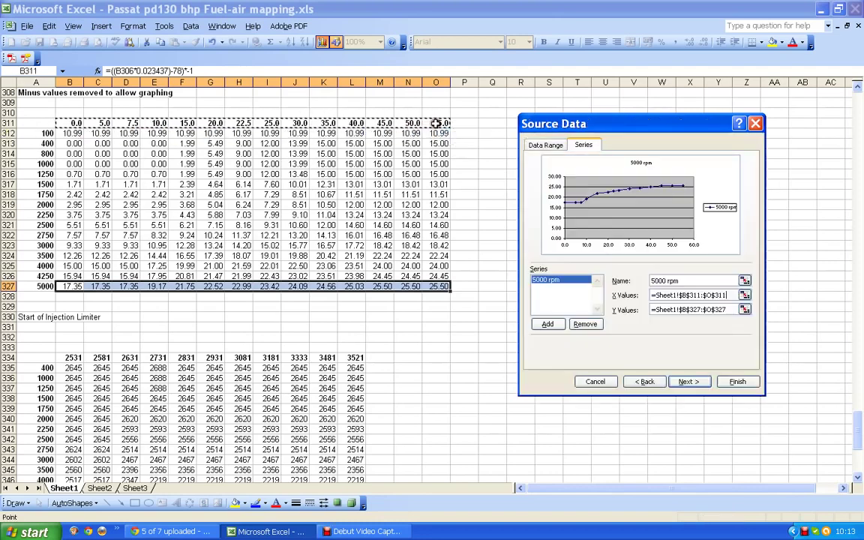
# Step: Place the legend at the chart's bottom, show major and minor gridlines on both axes, and finish the chart
pyautogui.click(687, 382)
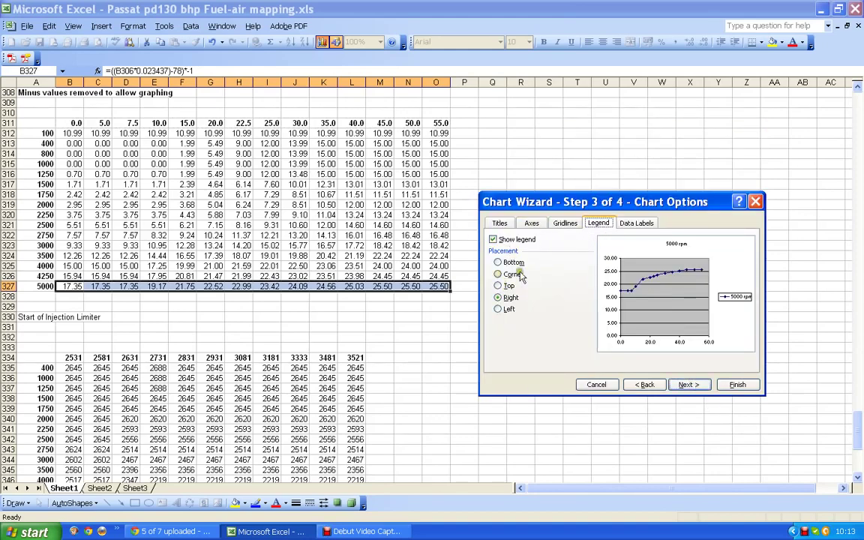
pyautogui.click(499, 262)
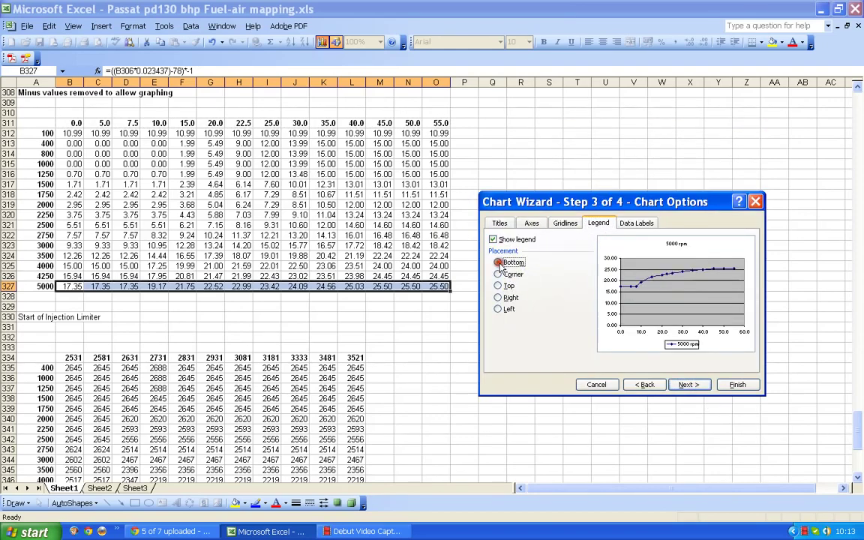
pyautogui.click(564, 223)
pyautogui.click(499, 249)
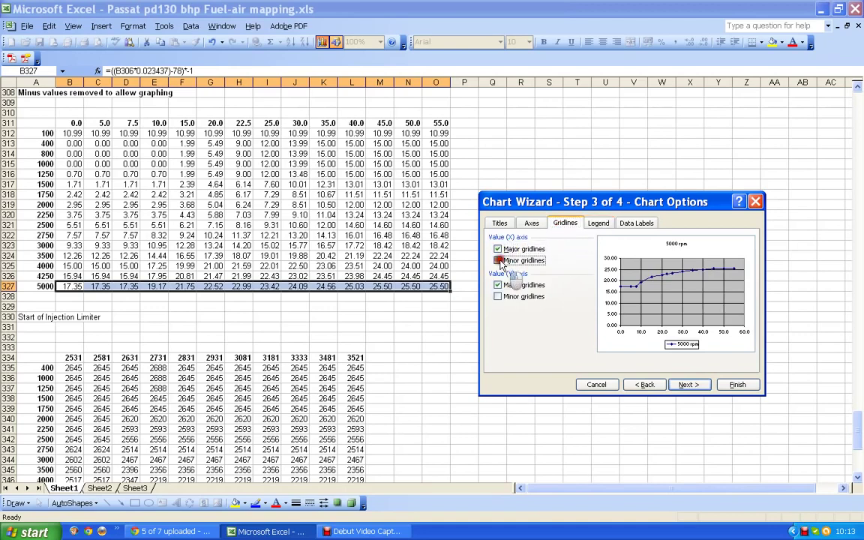
pyautogui.click(498, 260)
pyautogui.click(499, 296)
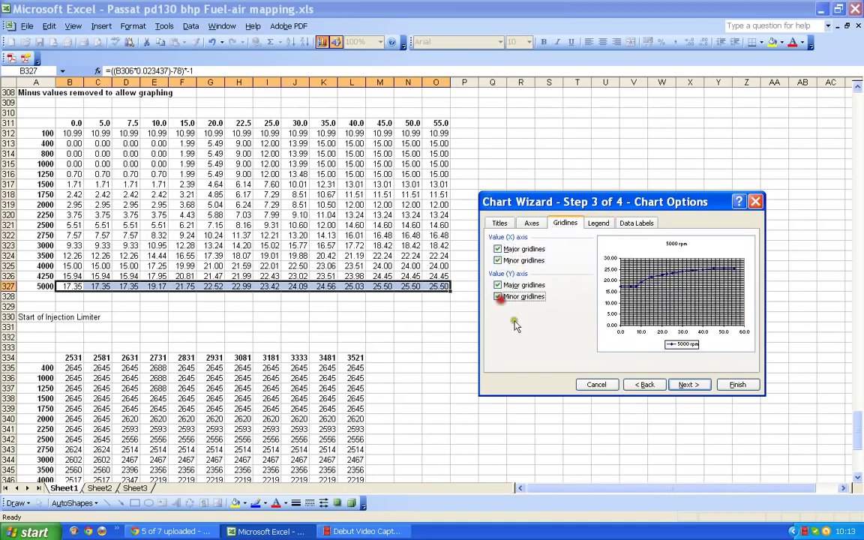
pyautogui.click(685, 385)
pyautogui.click(735, 385)
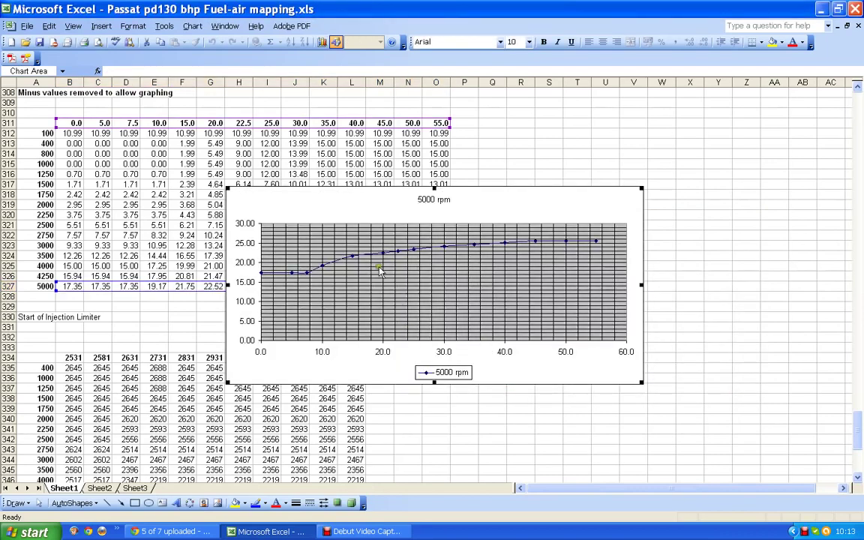
# Step: Enlarge the 5000 rpm chart over the tables and examine its curve up to the flat section beyond 45
pyautogui.moveTo(226, 188); pyautogui.dragTo(39, 96)
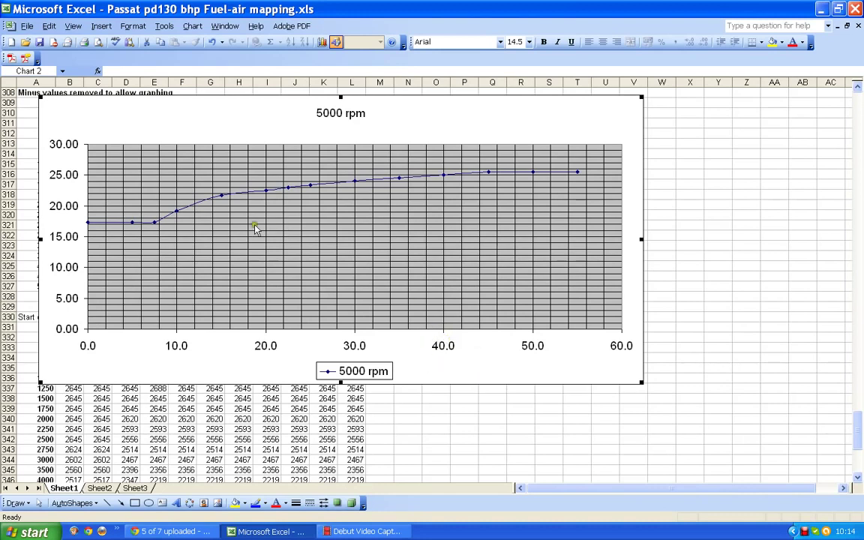
pyautogui.moveTo(192, 208)
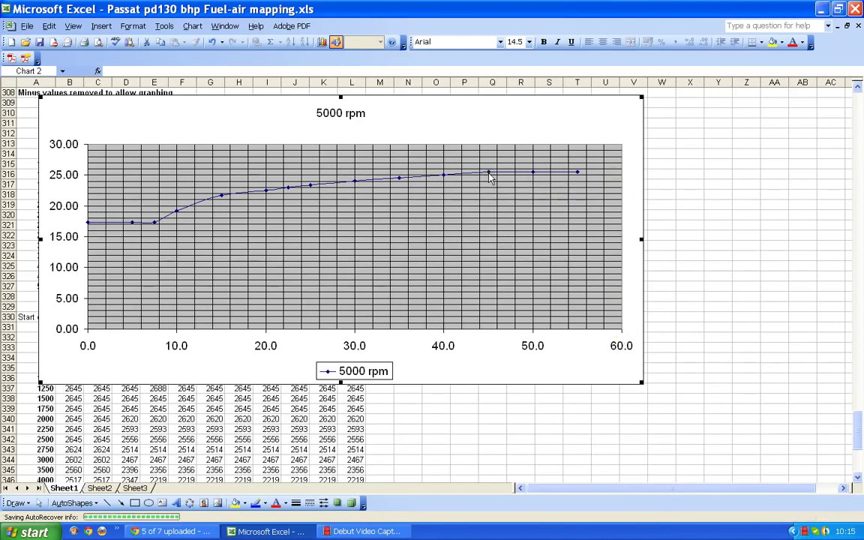
pyautogui.moveTo(489, 176)
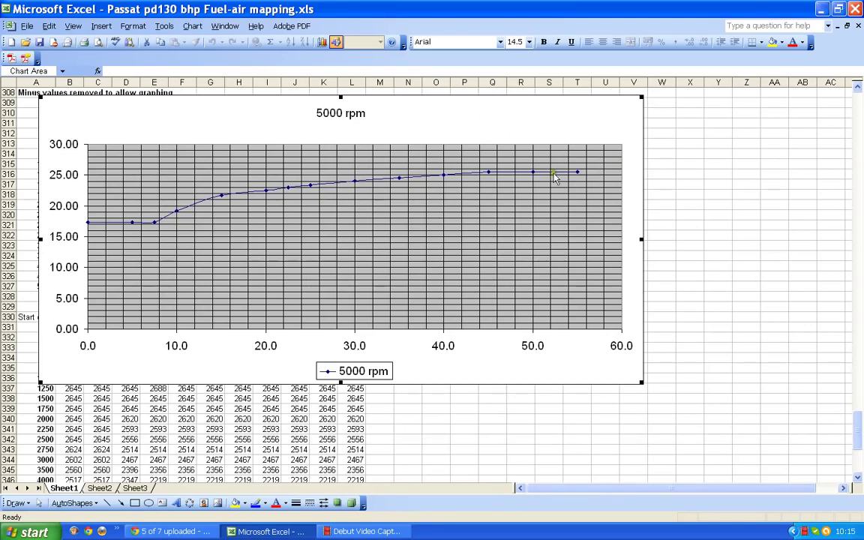
# Step: Delete the 5000 rpm chart from the worksheet and deselect the data row
pyautogui.click(614, 116)
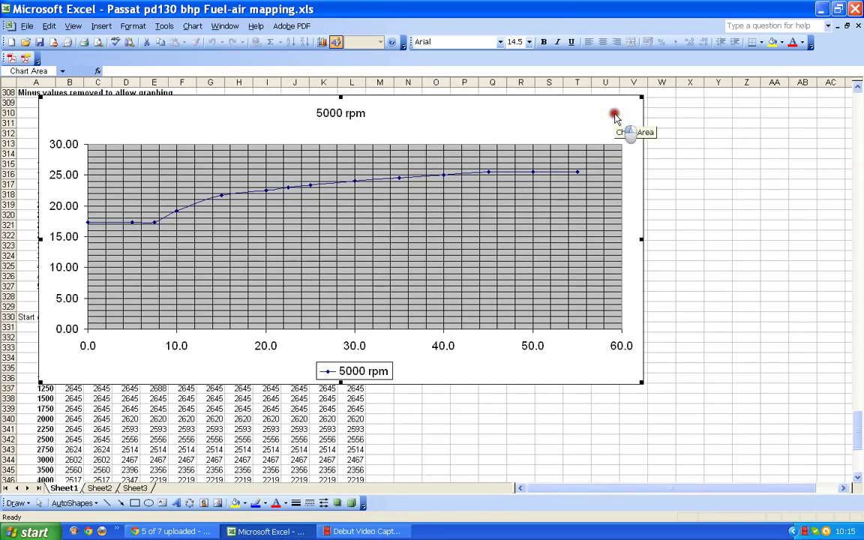
pyautogui.press('Delete')
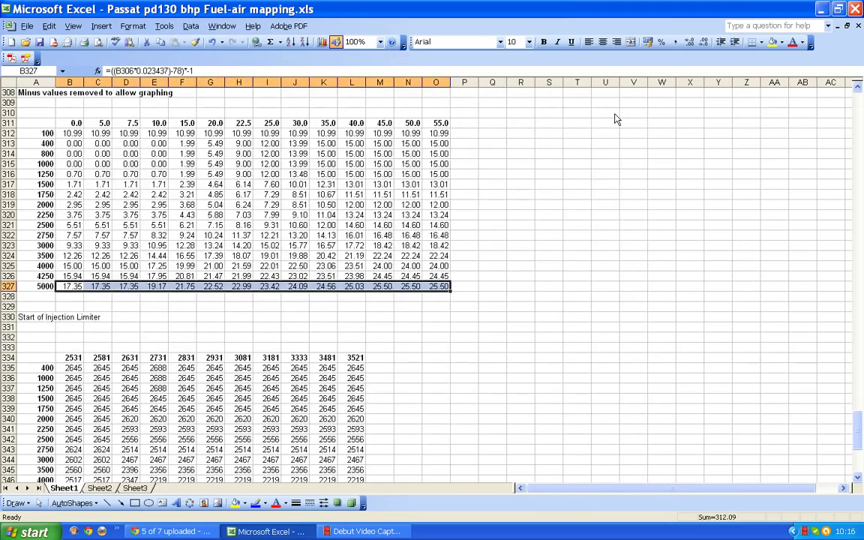
pyautogui.click(454, 299)
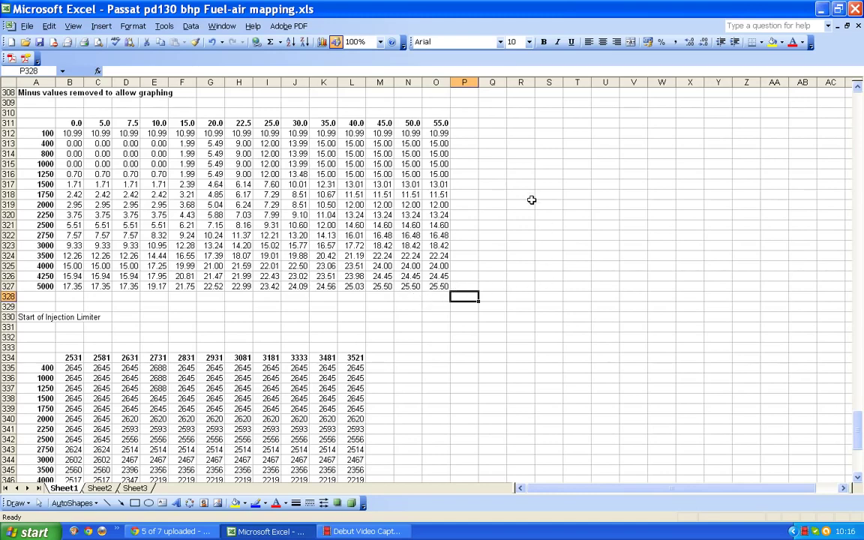
# Step: Enter the additional column headers 60, 65 and 70 in cells Q311 to S311
pyautogui.click(489, 120)
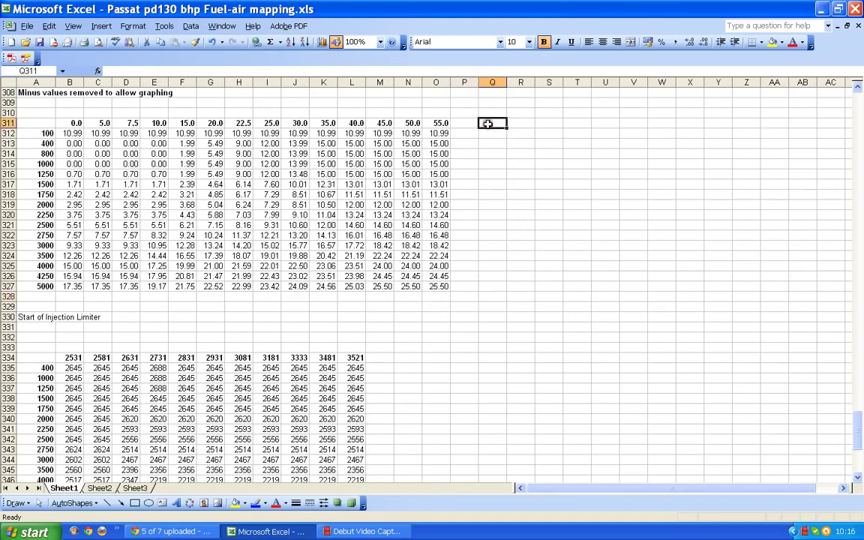
pyautogui.write('60')
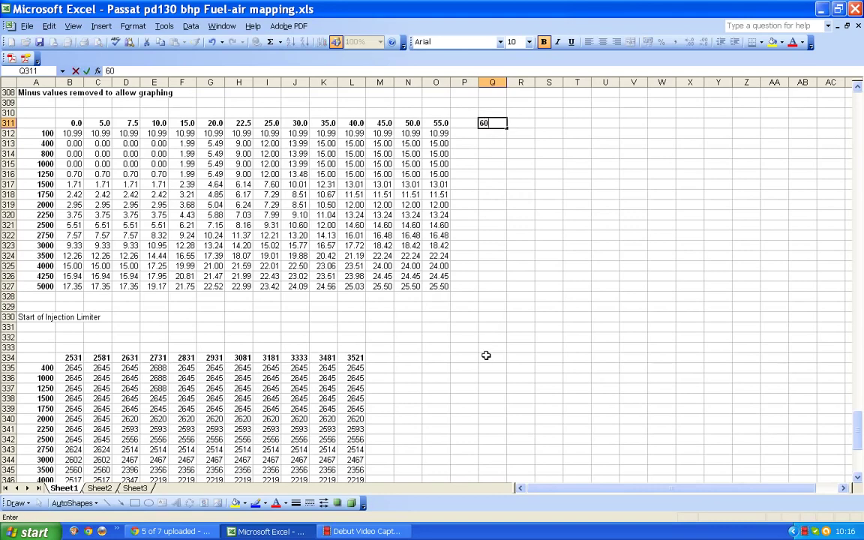
pyautogui.press('Tab')
pyautogui.write('65')
pyautogui.press('Tab')
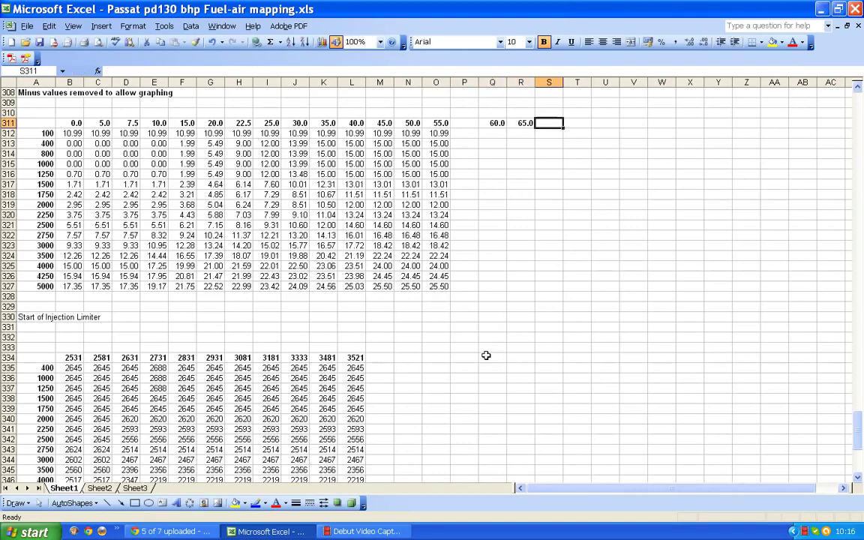
pyautogui.write('70')
pyautogui.click(549, 146)
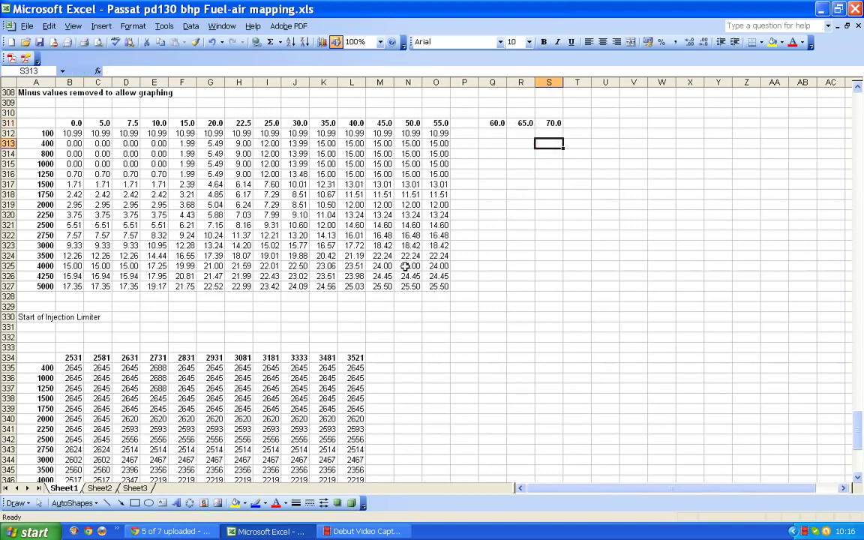
# Step: Enter 25.5 in cells Q327, R327 and S327 of the 5000 rpm row, under the new headers
pyautogui.click(493, 285)
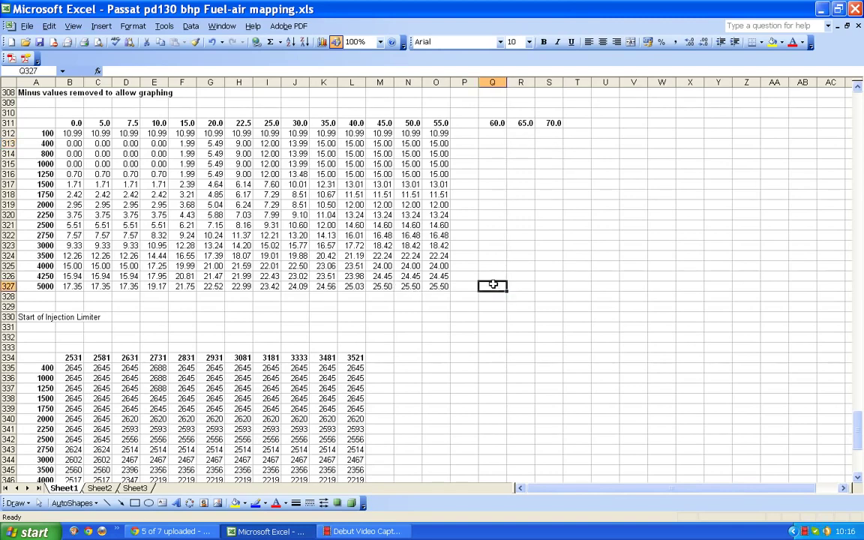
pyautogui.write('25.5')
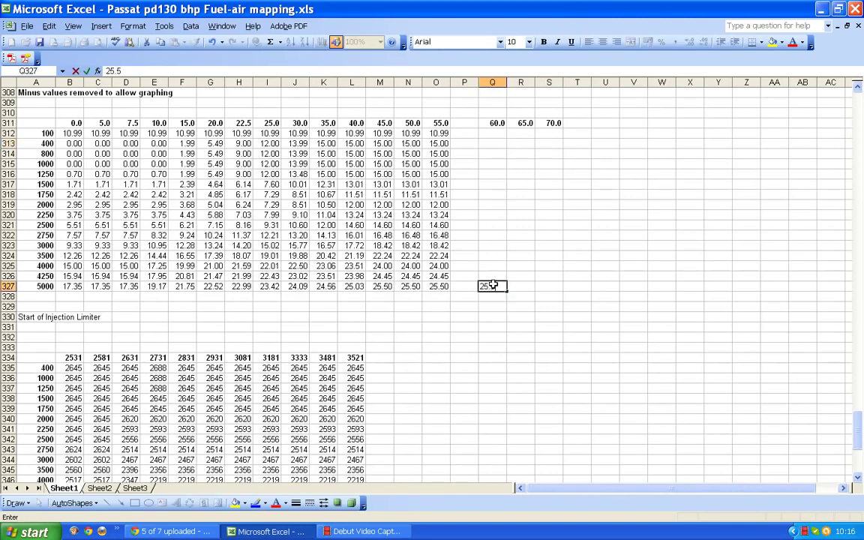
pyautogui.press('Tab')
pyautogui.write('25.5')
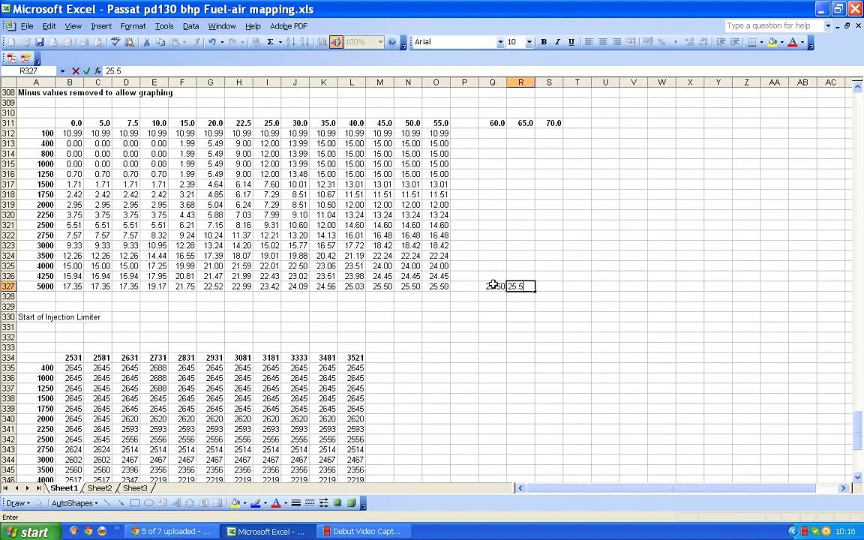
pyautogui.press('Tab')
pyautogui.write('25.')
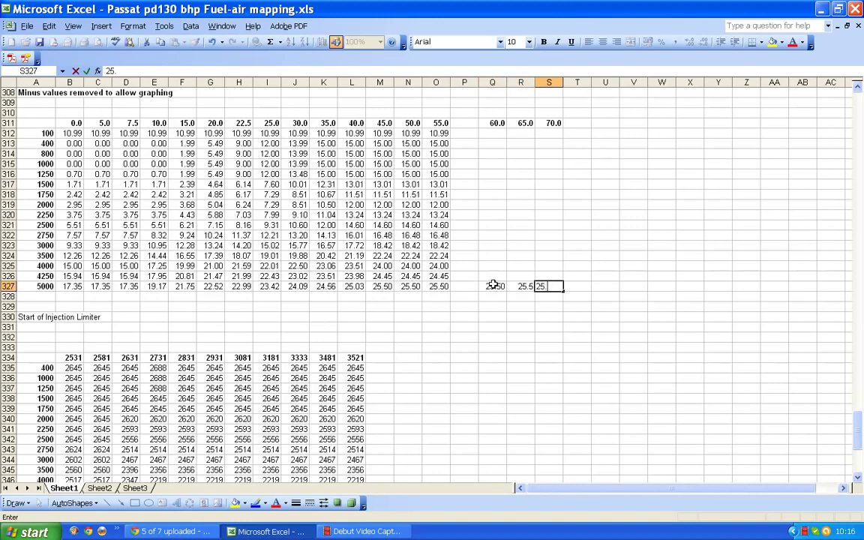
pyautogui.click(511, 267)
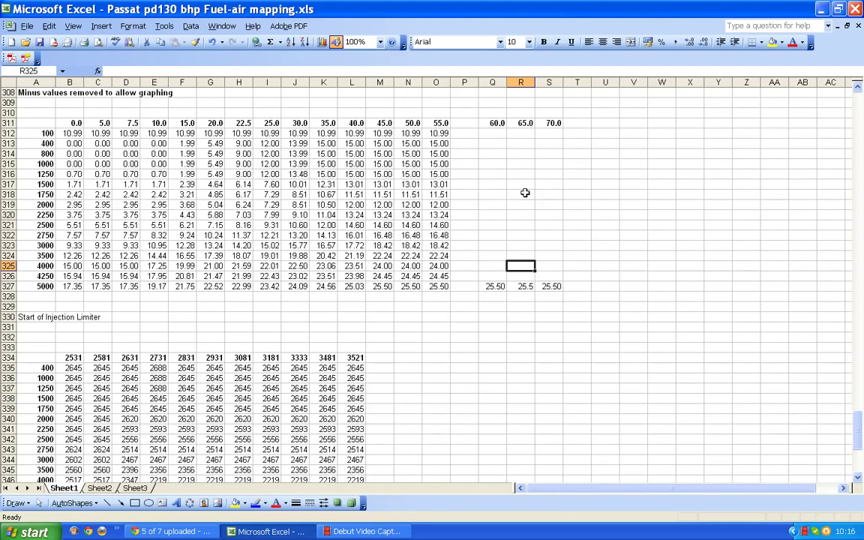
# Step: Change the last two column headers of the main timing table, N311 and O311, to 60 and 70
pyautogui.scroll(13, 270, 193)
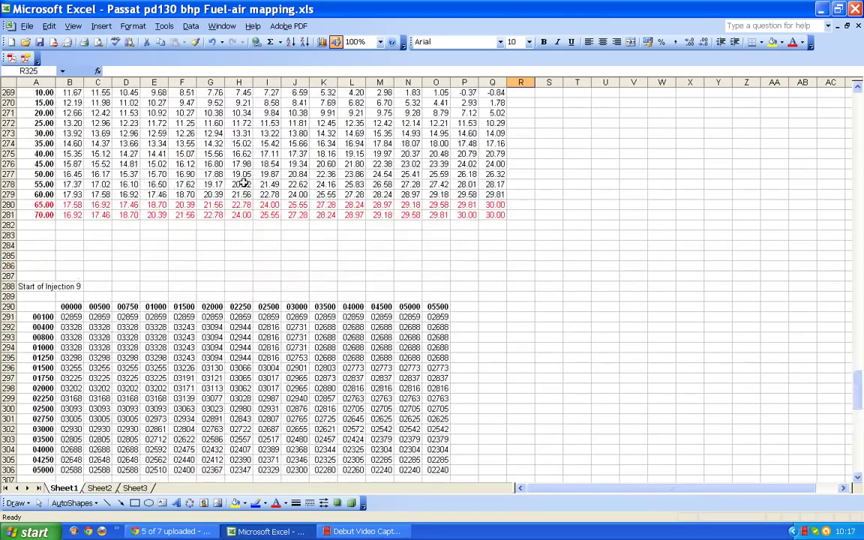
pyautogui.scroll(-10, 398, 246)
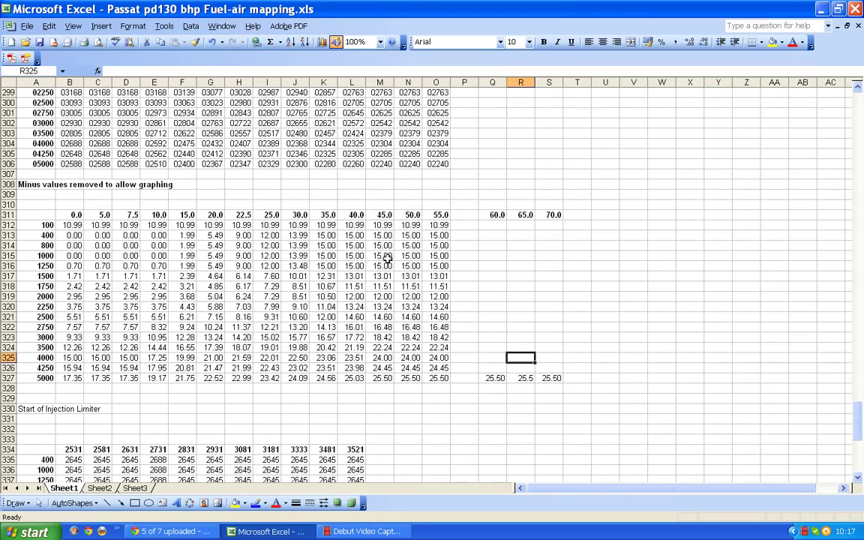
pyautogui.click(411, 215)
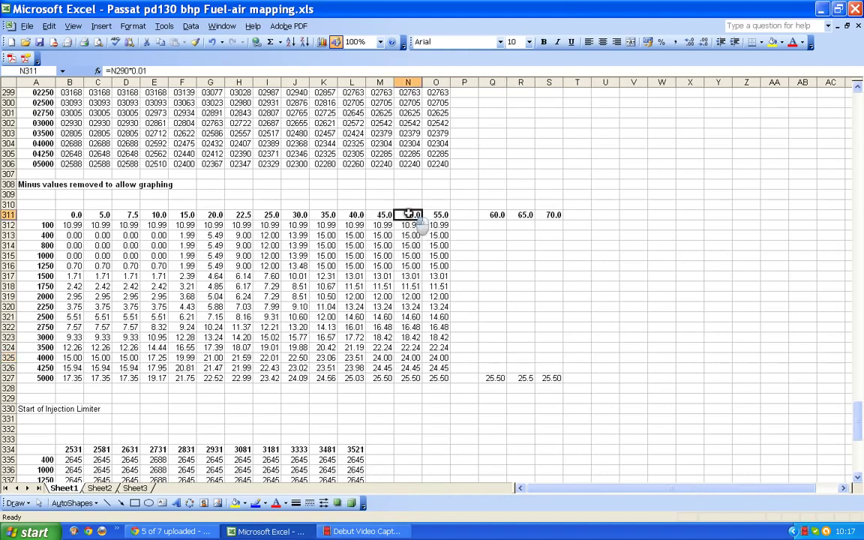
pyautogui.write('60')
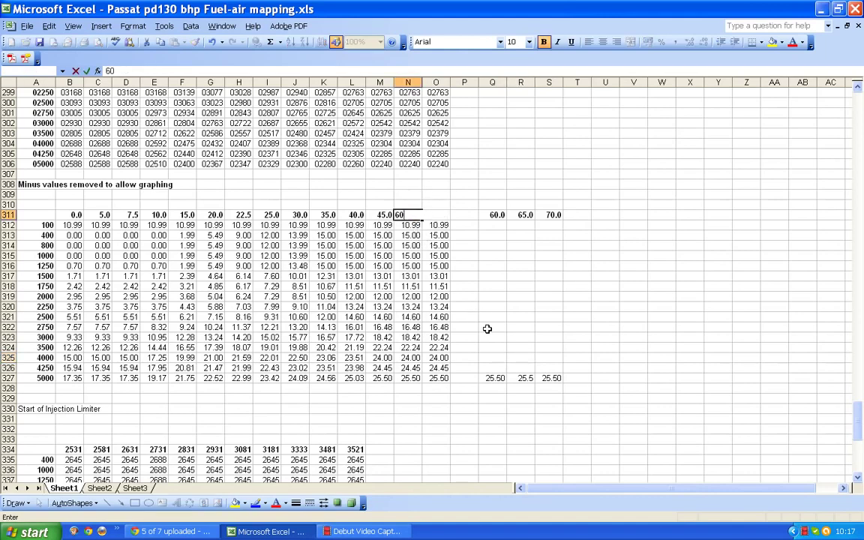
pyautogui.press('Tab')
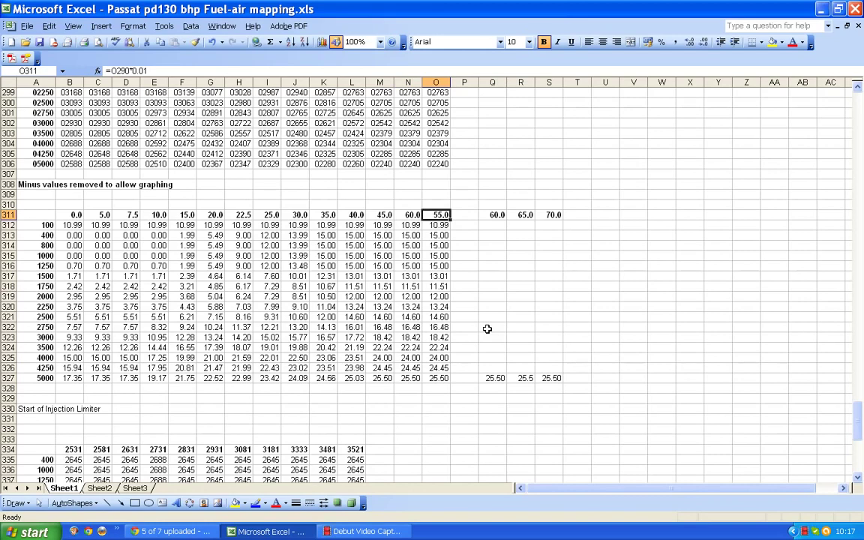
pyautogui.write('70')
pyautogui.press('Return')
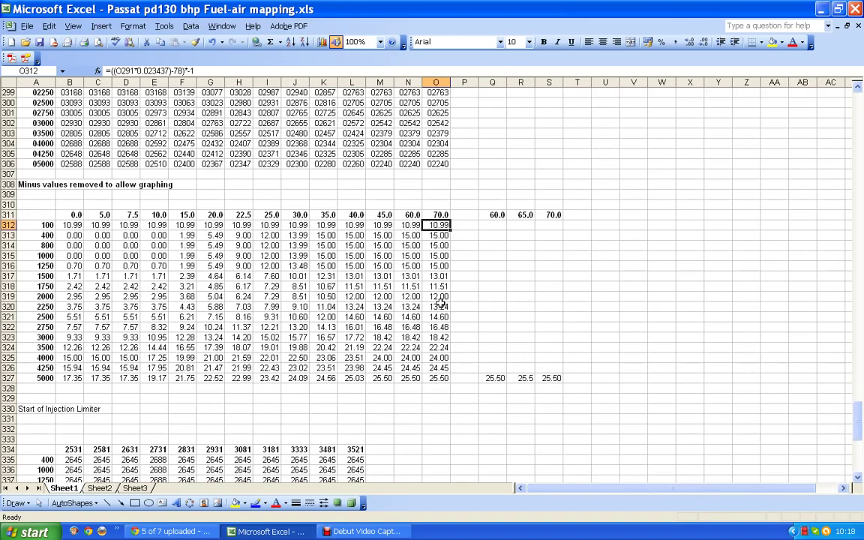
# Step: Copy the limiter values for 1000 to 5000 rpm from L354:L366 and paste them as values only into P315:P327
pyautogui.scroll(-13, 420, 296)
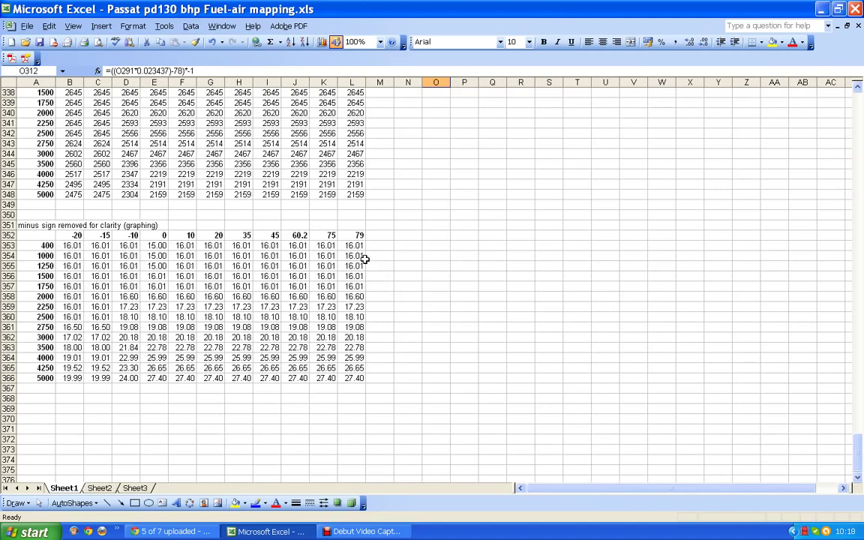
pyautogui.moveTo(352, 256); pyautogui.dragTo(355, 378)
pyautogui.rightClick(354, 378)
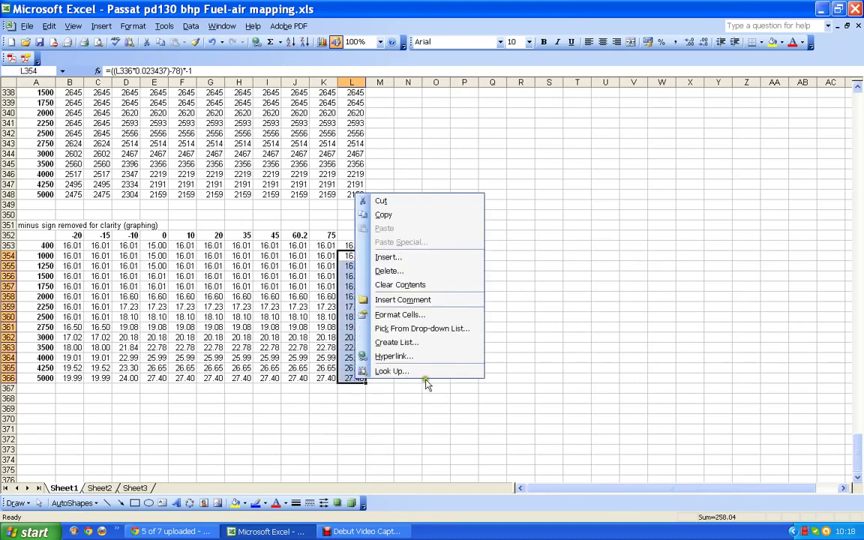
pyautogui.click(383, 217)
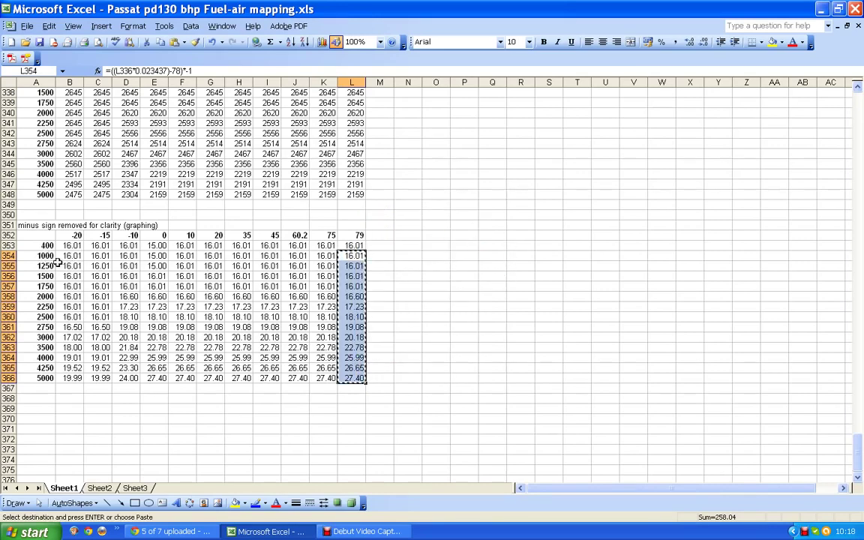
pyautogui.scroll(11, 538, 301)
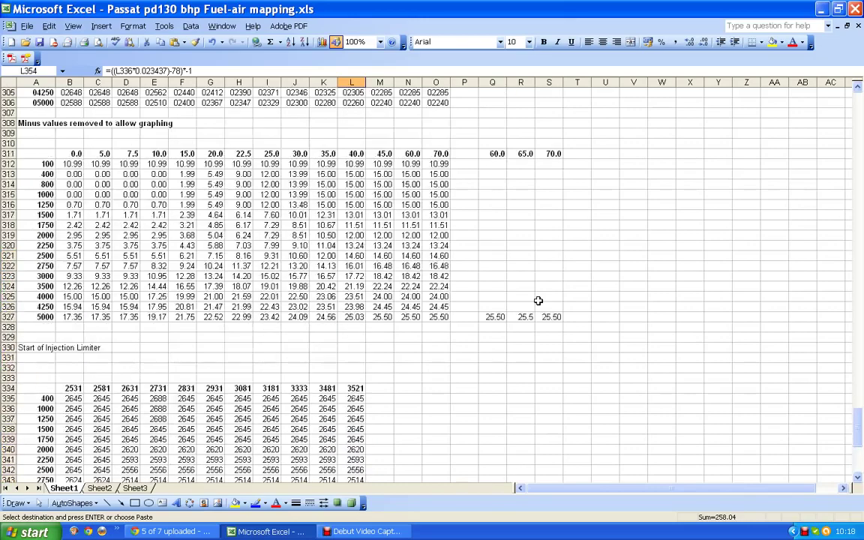
pyautogui.scroll(4, 538, 301)
pyautogui.scroll(-2, 538, 299)
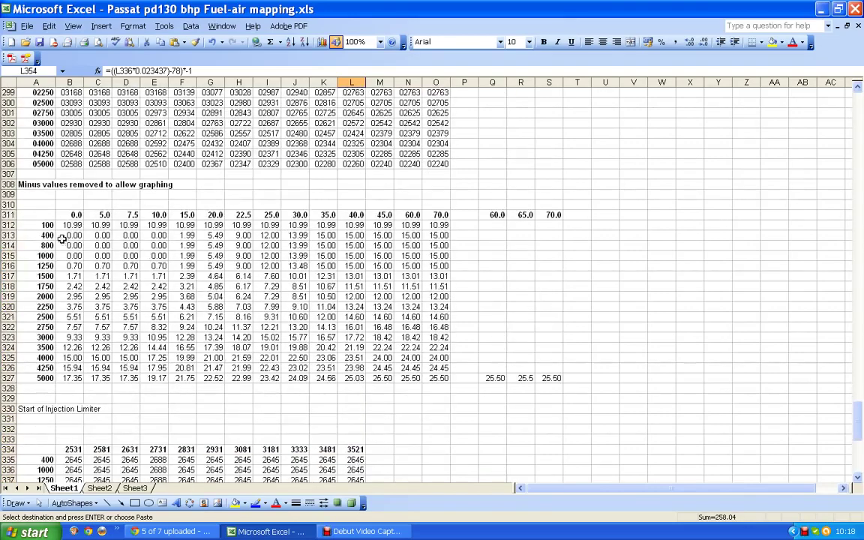
pyautogui.click(458, 256)
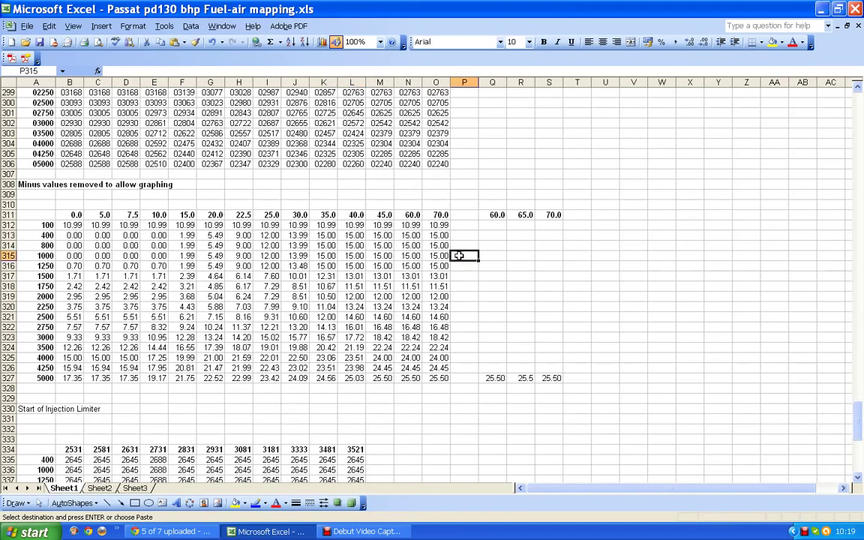
pyautogui.rightClick(458, 256)
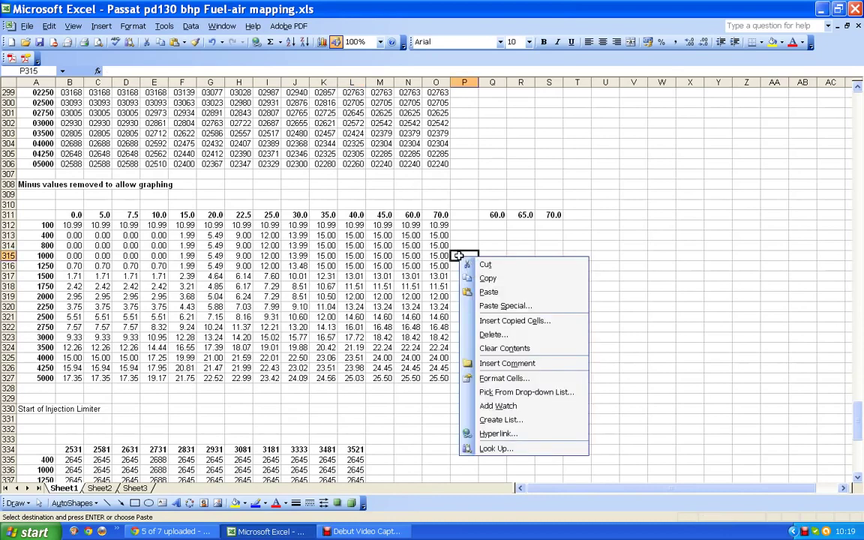
pyautogui.click(488, 292)
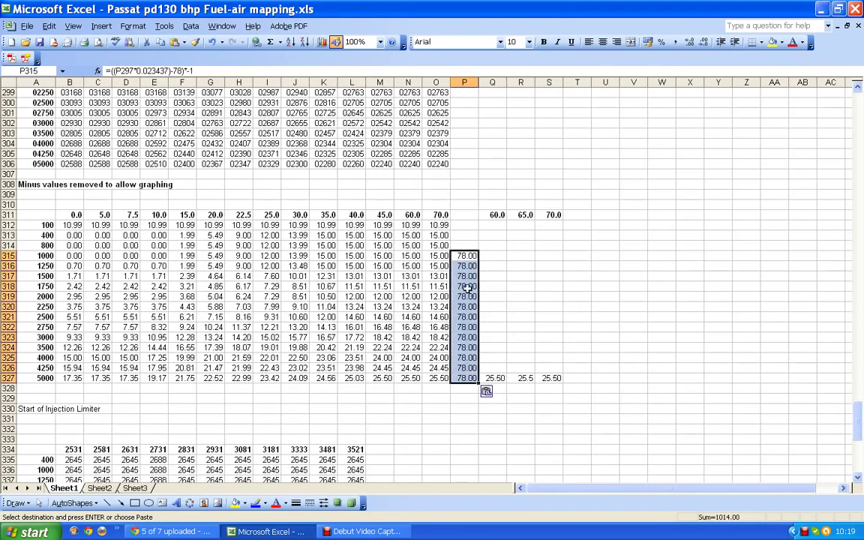
pyautogui.click(487, 393)
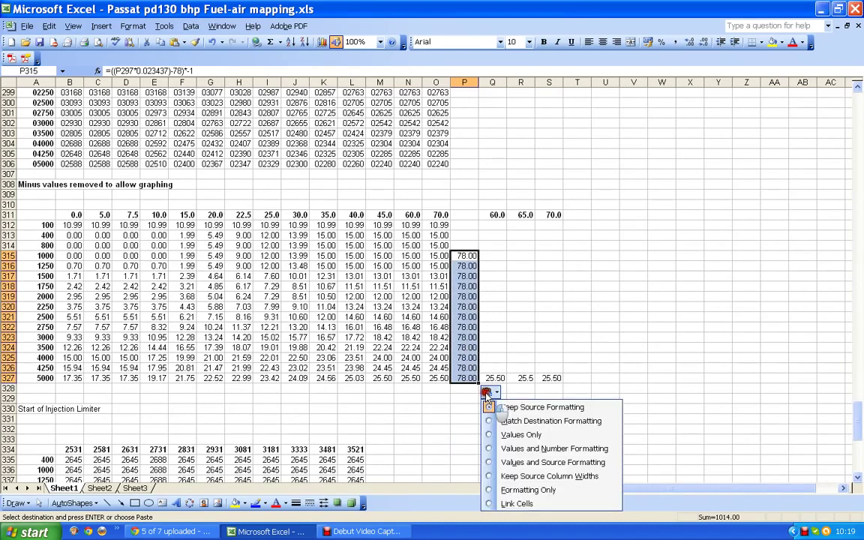
pyautogui.click(488, 435)
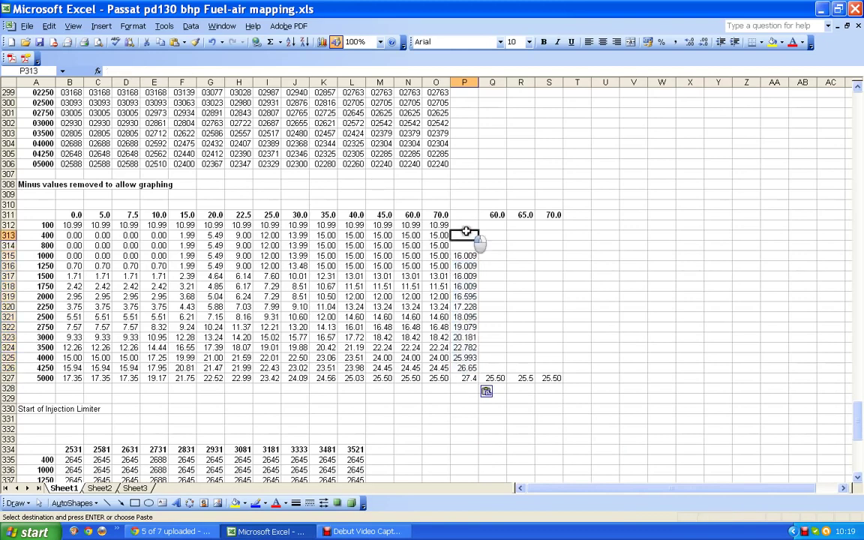
# Step: Format cells P312:P327 beside the timing table as Number with 2 decimal places
pyautogui.moveTo(464, 226); pyautogui.dragTo(469, 379)
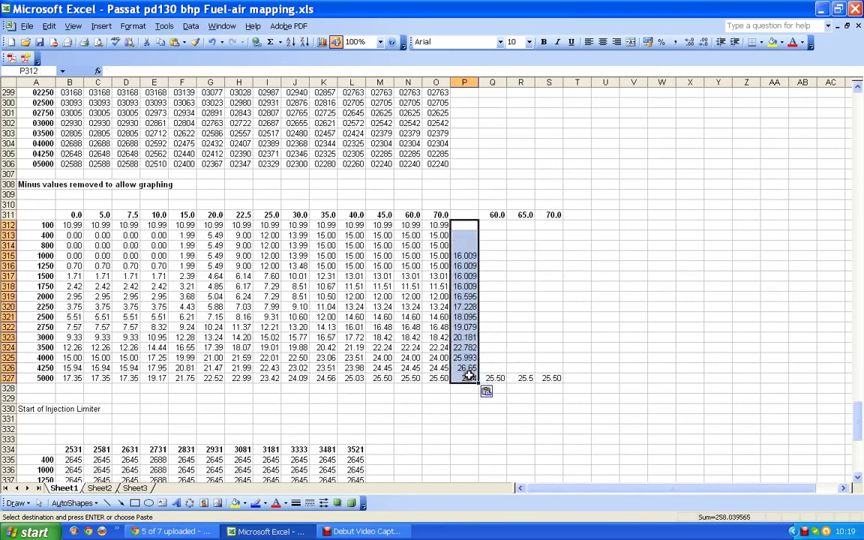
pyautogui.click(133, 26)
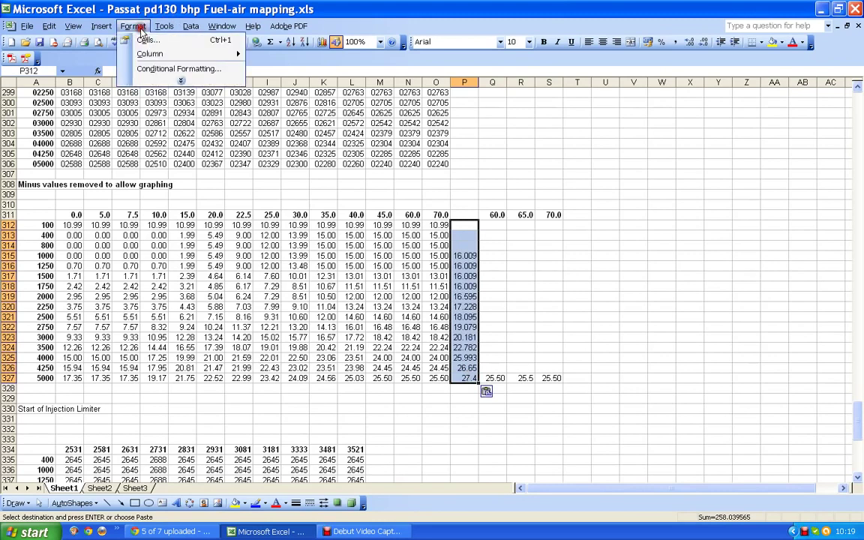
pyautogui.click(150, 39)
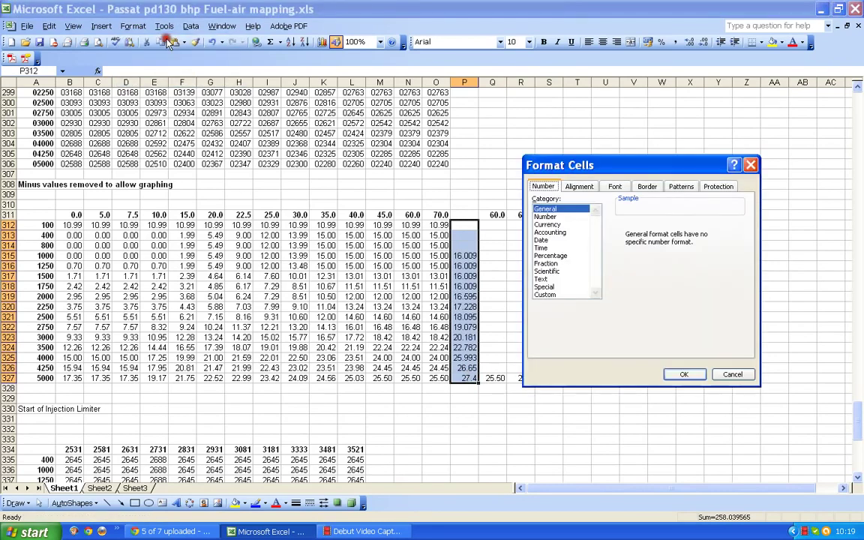
pyautogui.click(550, 217)
pyautogui.click(698, 375)
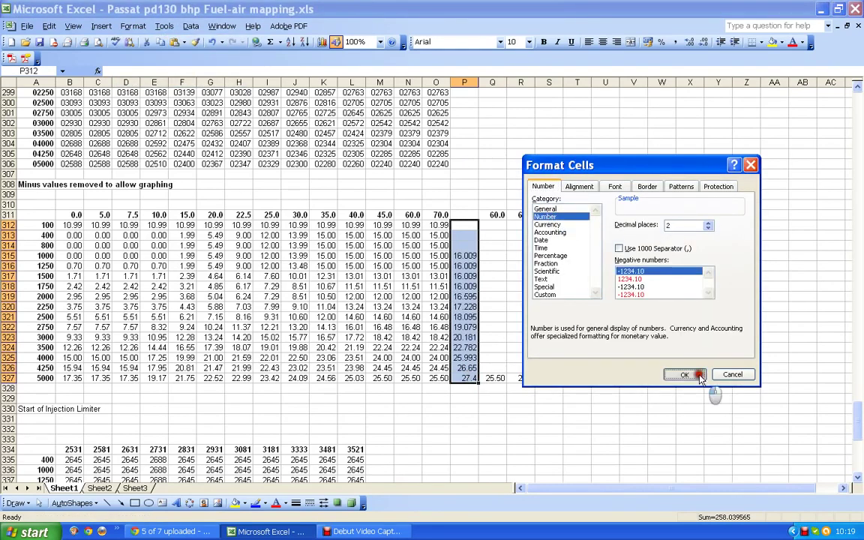
# Step: Enter 16.01 in cells P312, P313 and P314 for the 100, 400 and 800 rpm rows
pyautogui.click(465, 225)
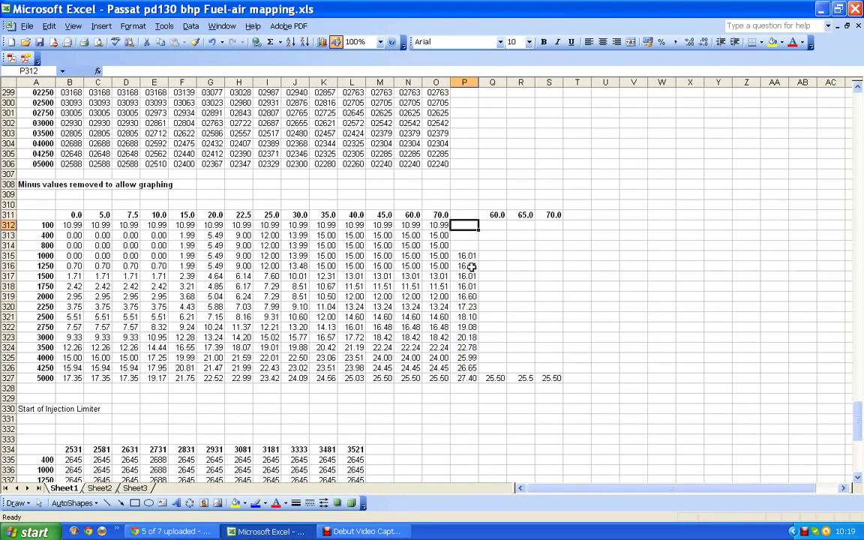
pyautogui.write('1')
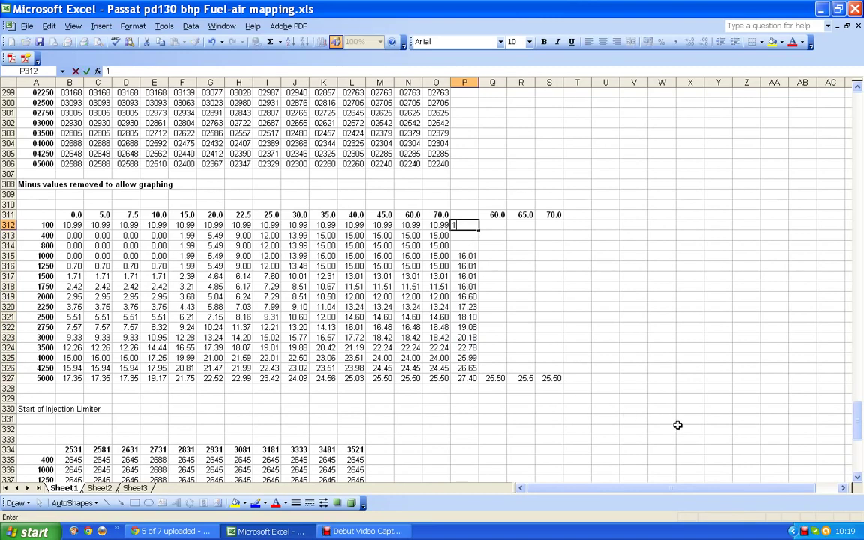
pyautogui.write('6.01')
pyautogui.press('Return')
pyautogui.write('16.0')
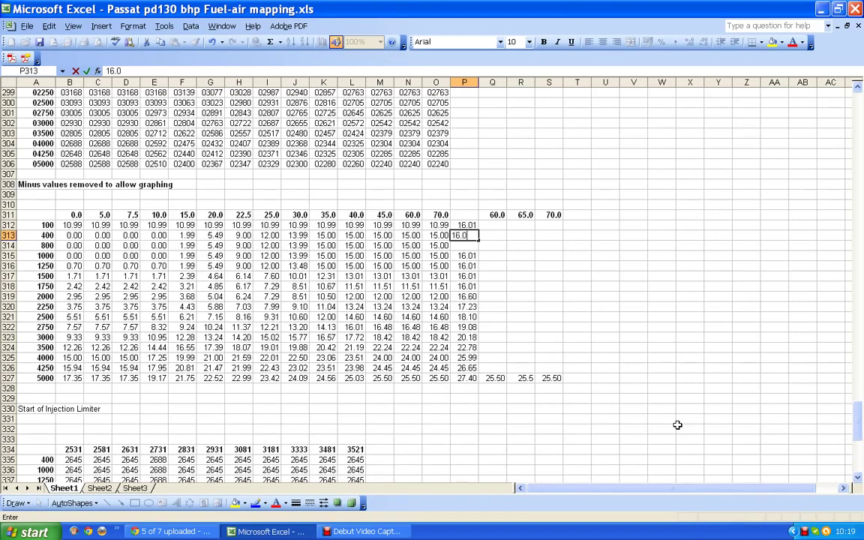
pyautogui.write('1')
pyautogui.press('Return')
pyautogui.write('16.009')
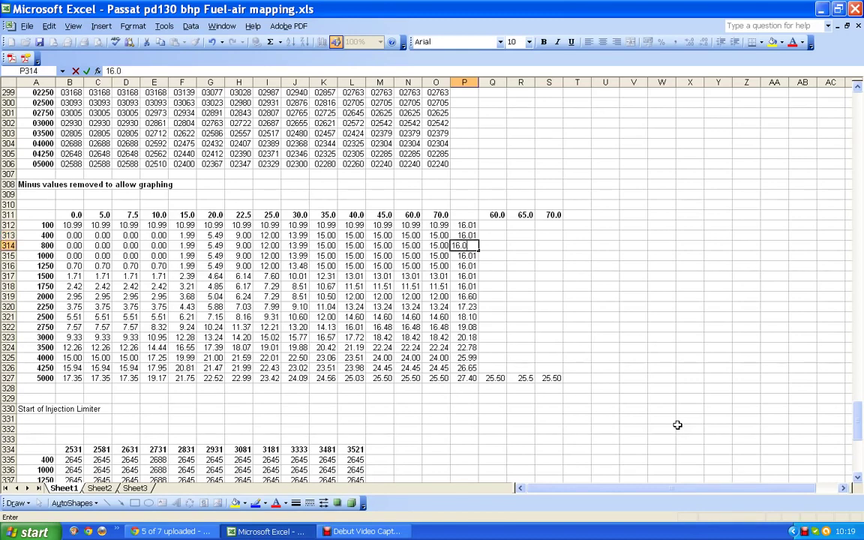
pyautogui.write('1')
pyautogui.press('Return')
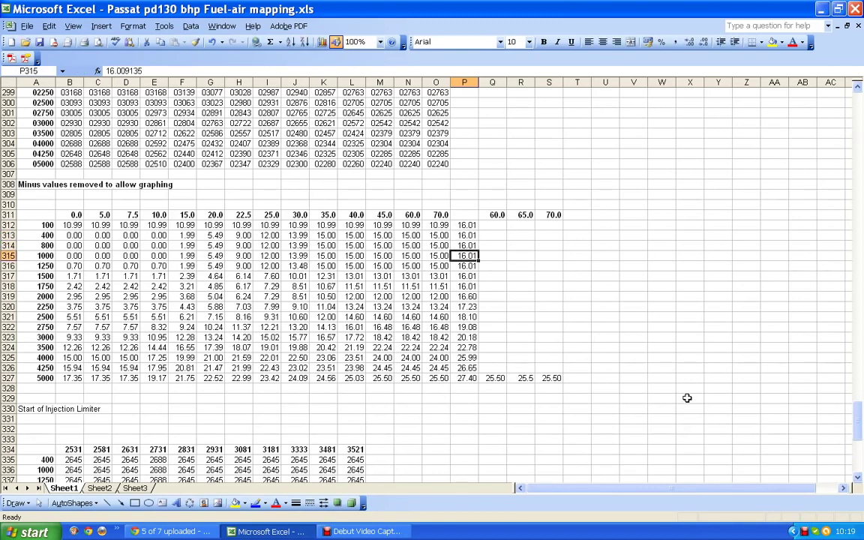
# Step: Label the limiter values column with the header Max in cell P311
pyautogui.click(462, 214)
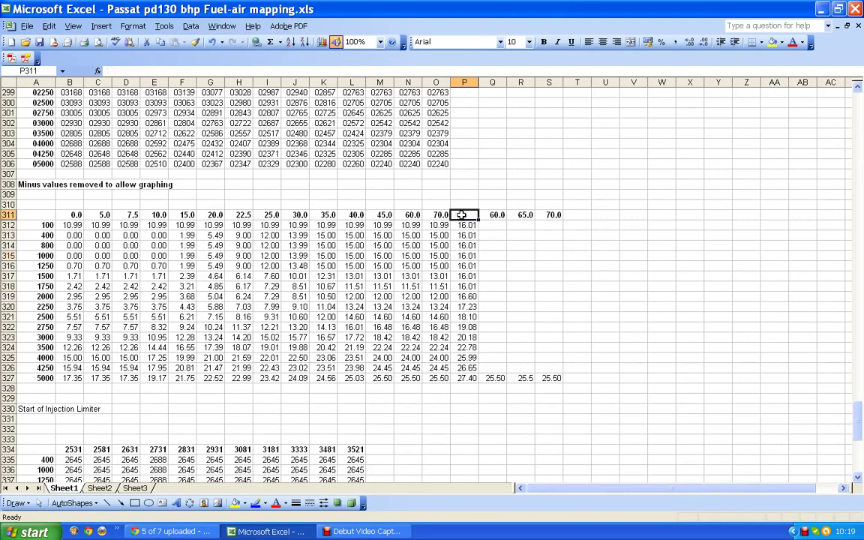
pyautogui.write('M')
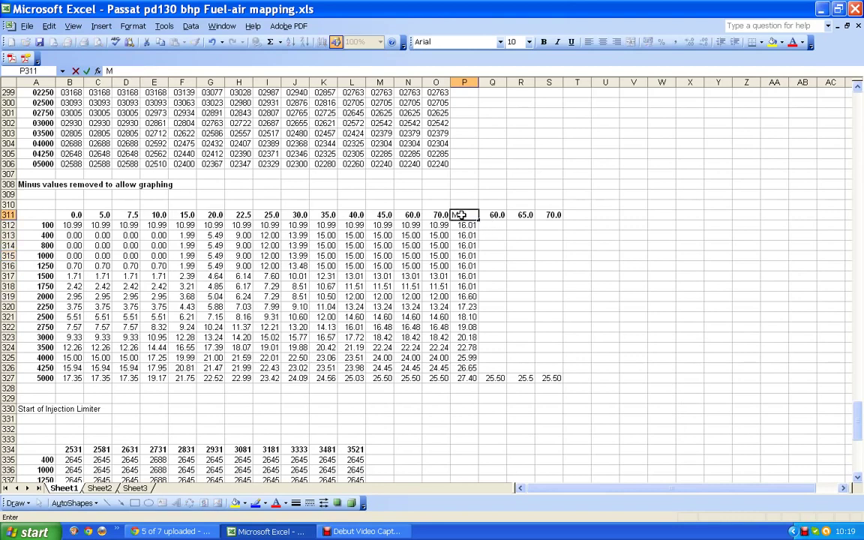
pyautogui.write('ax')
pyautogui.click(525, 266)
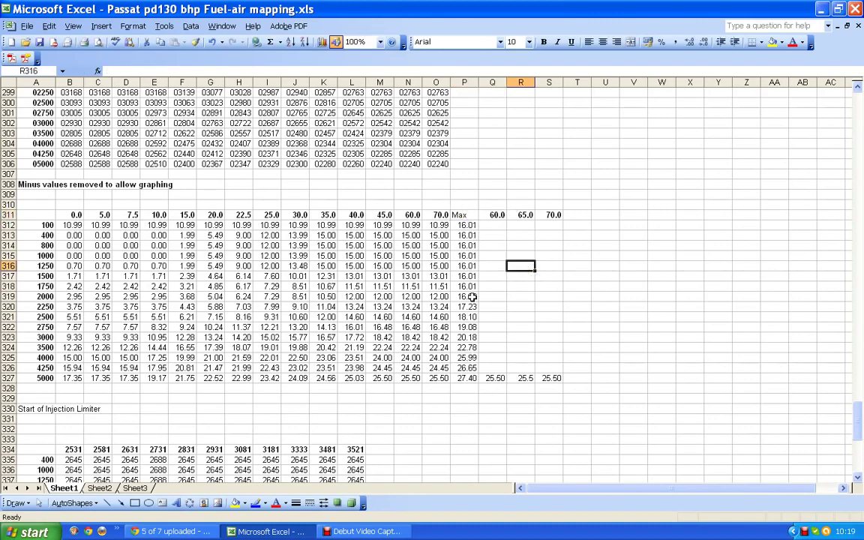
# Step: Put a thick box border around the timing table A311:O327, leaving the Max column outside it
pyautogui.scroll(-6, 432, 382)
pyautogui.scroll(-7, 433, 383)
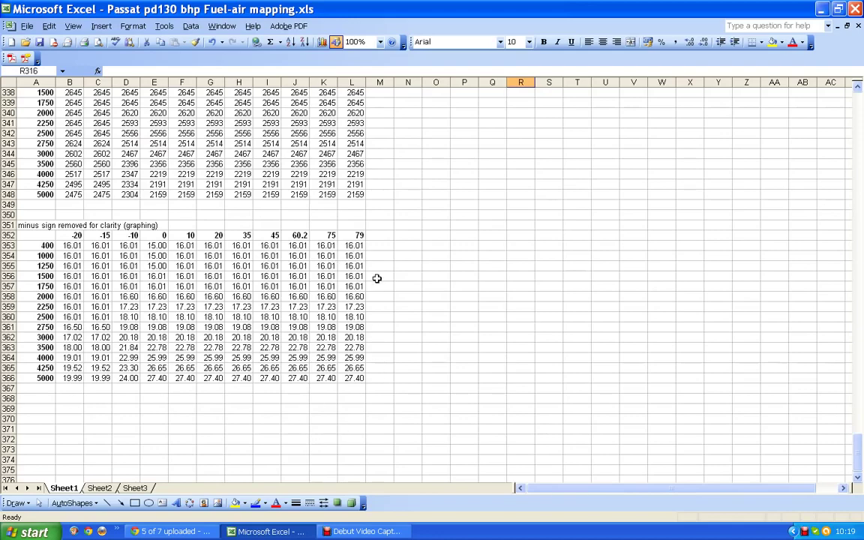
pyautogui.scroll(11, 376, 276)
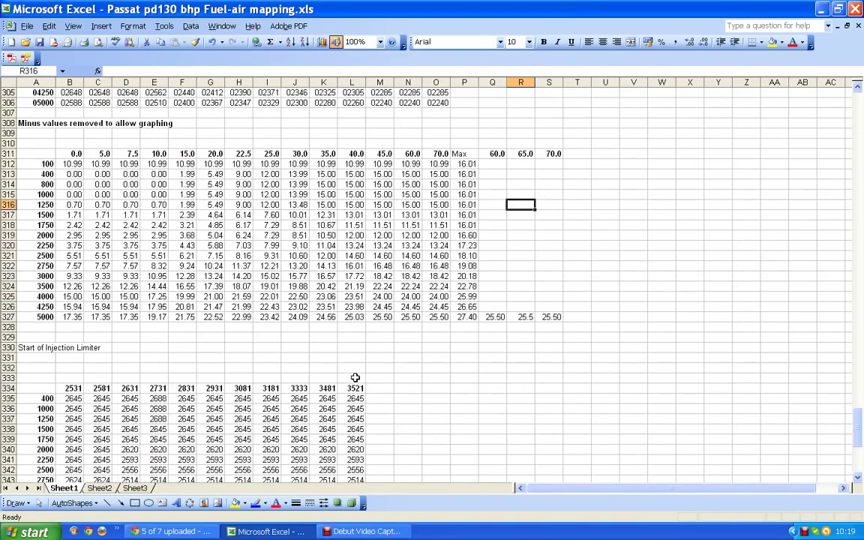
pyautogui.scroll(-6, 388, 386)
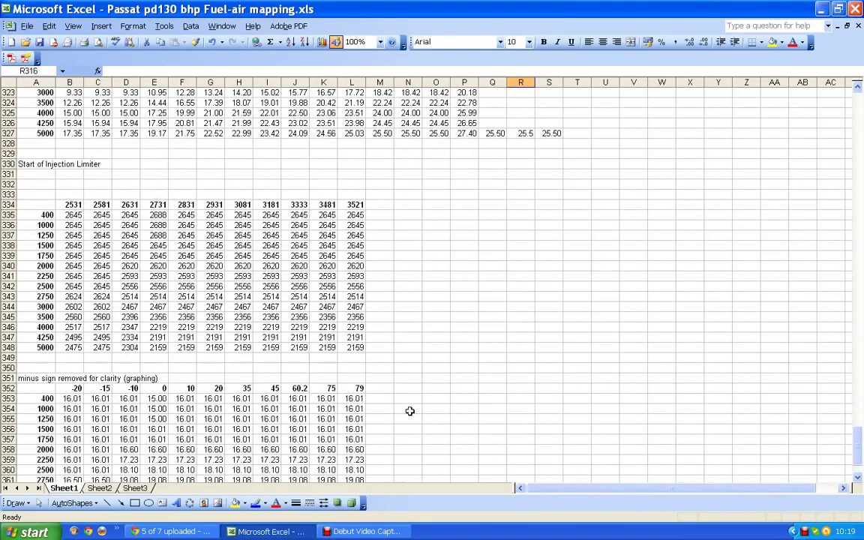
pyautogui.scroll(7, 203, 429)
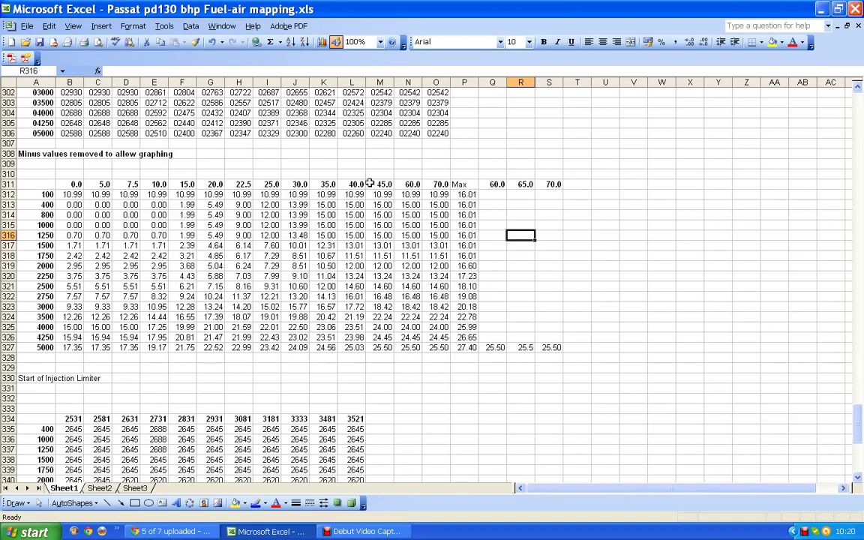
pyautogui.moveTo(44, 185); pyautogui.dragTo(427, 350)
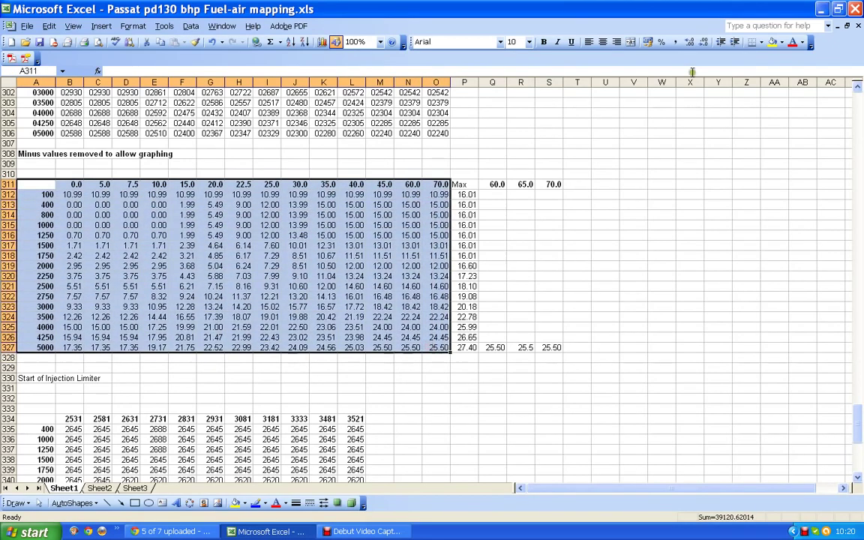
pyautogui.click(763, 42)
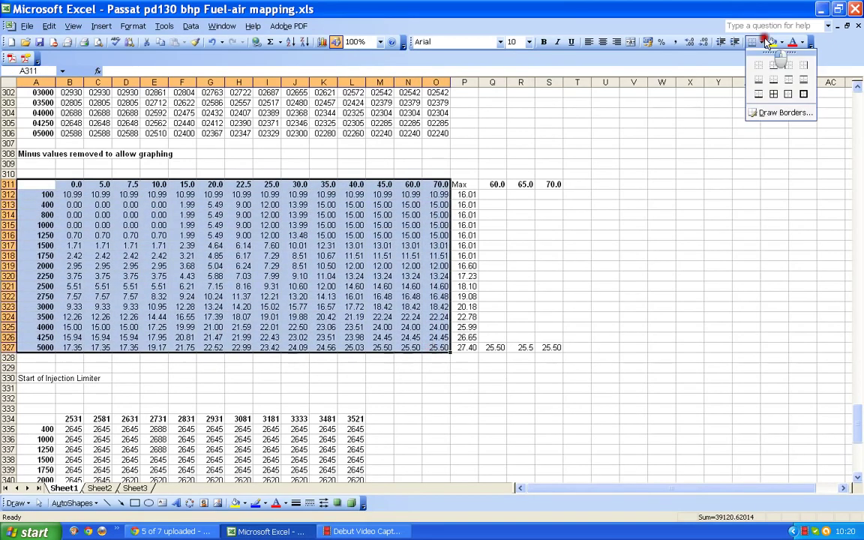
pyautogui.click(803, 94)
pyautogui.click(383, 277)
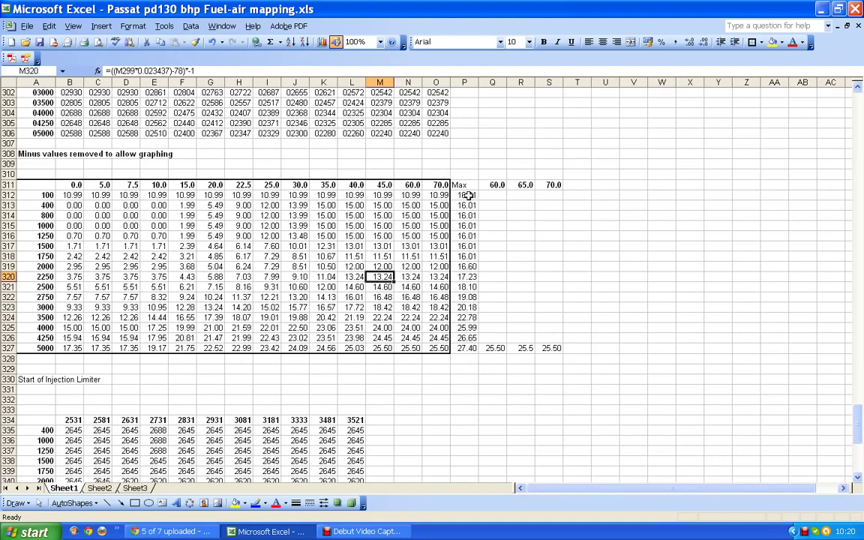
# Step: Copy the Max values in P312:P327 over the timing table's 70.0 column, O312:O327
pyautogui.moveTo(467, 195); pyautogui.dragTo(469, 347)
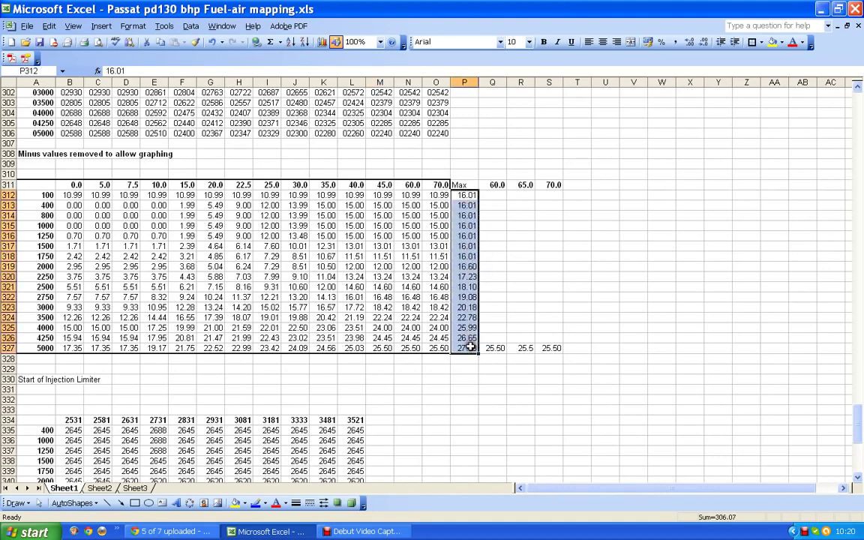
pyautogui.rightClick(469, 347)
pyautogui.click(492, 183)
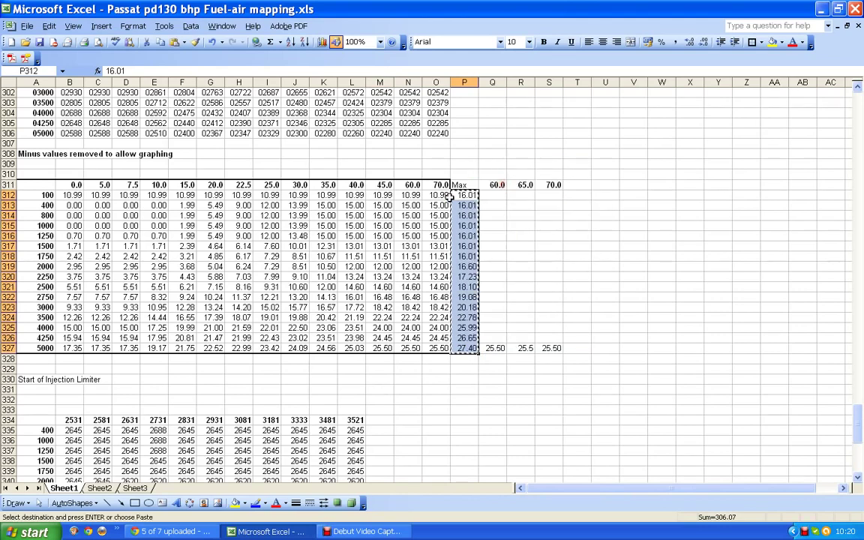
pyautogui.click(441, 196)
pyautogui.rightClick(438, 196)
pyautogui.click(461, 234)
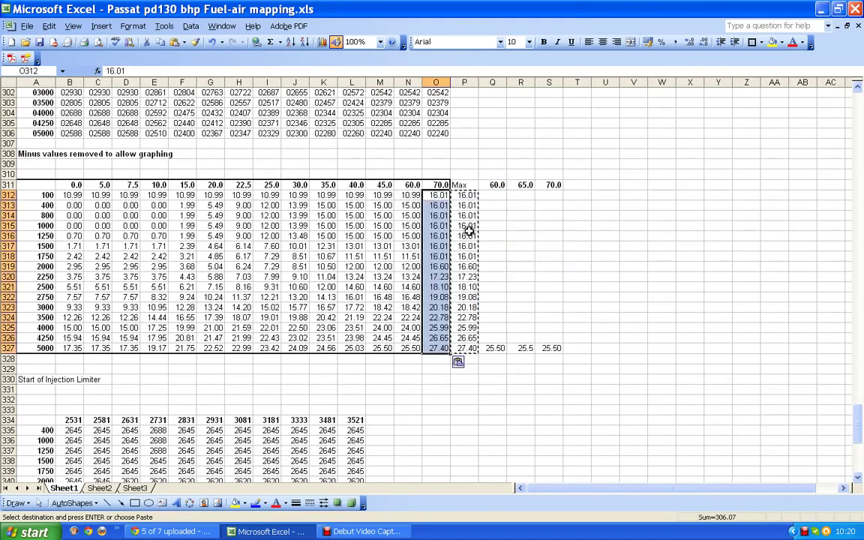
pyautogui.click(511, 237)
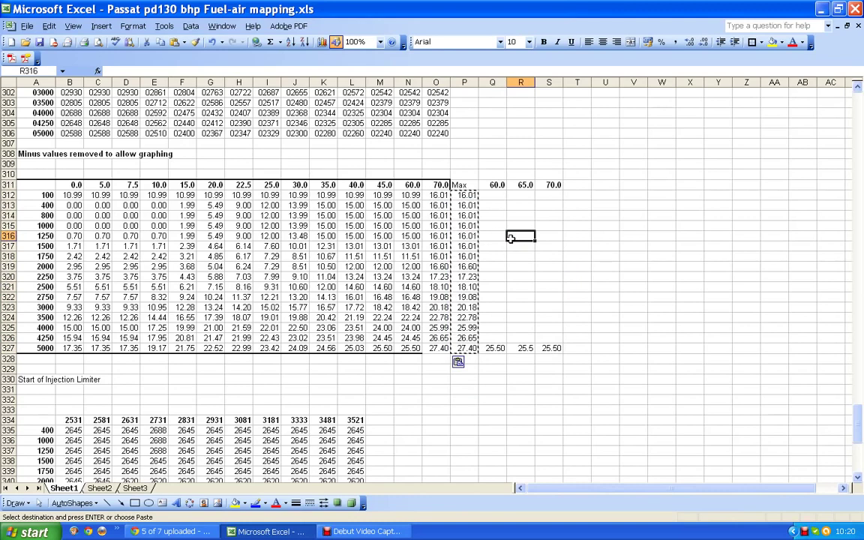
pyautogui.press('Escape')
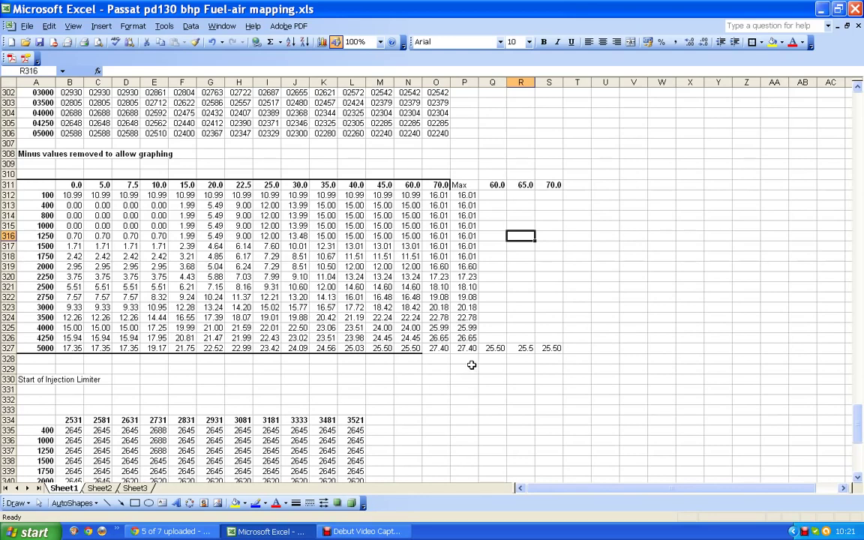
pyautogui.scroll(13, 472, 364)
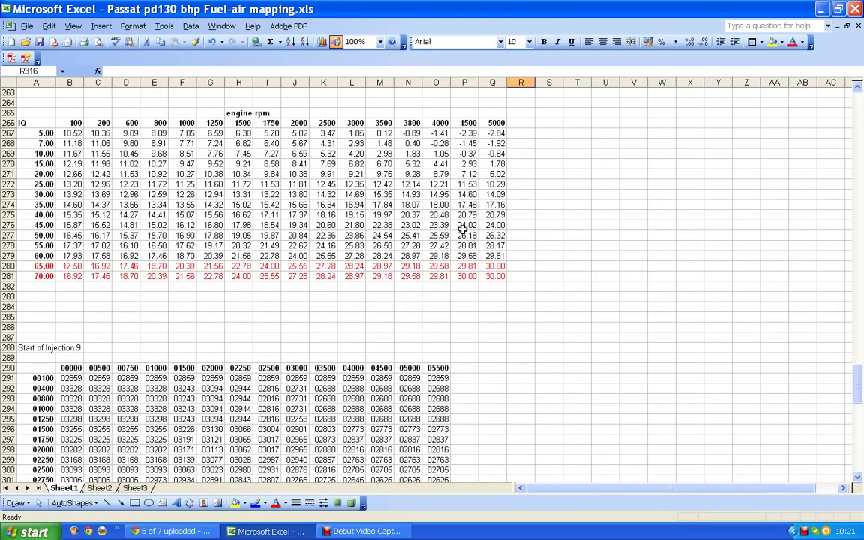
pyautogui.scroll(-2, 434, 210)
pyautogui.scroll(-11, 434, 211)
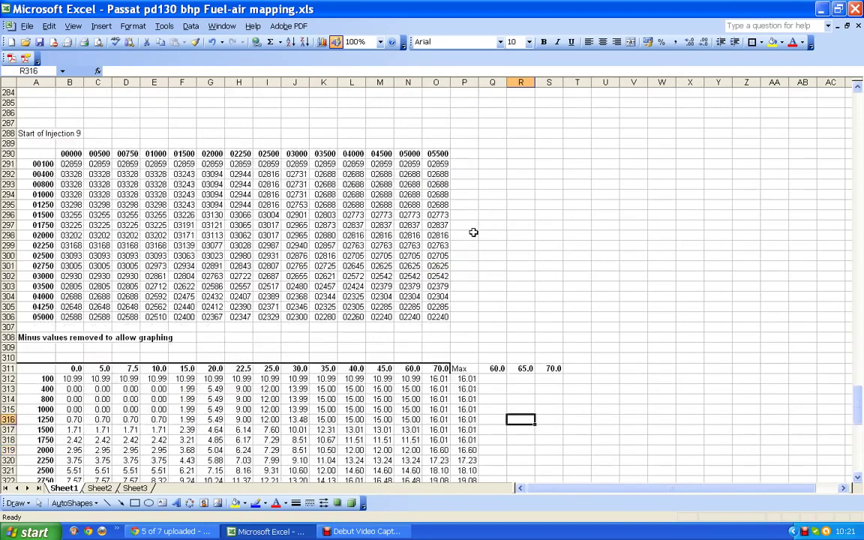